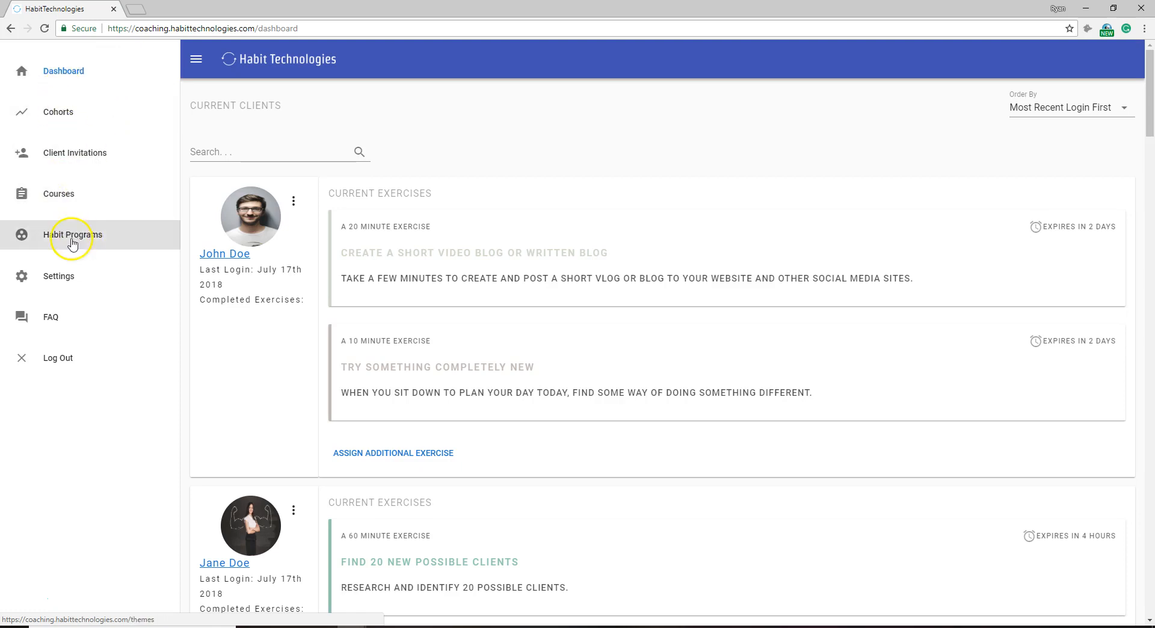
click(197, 60)
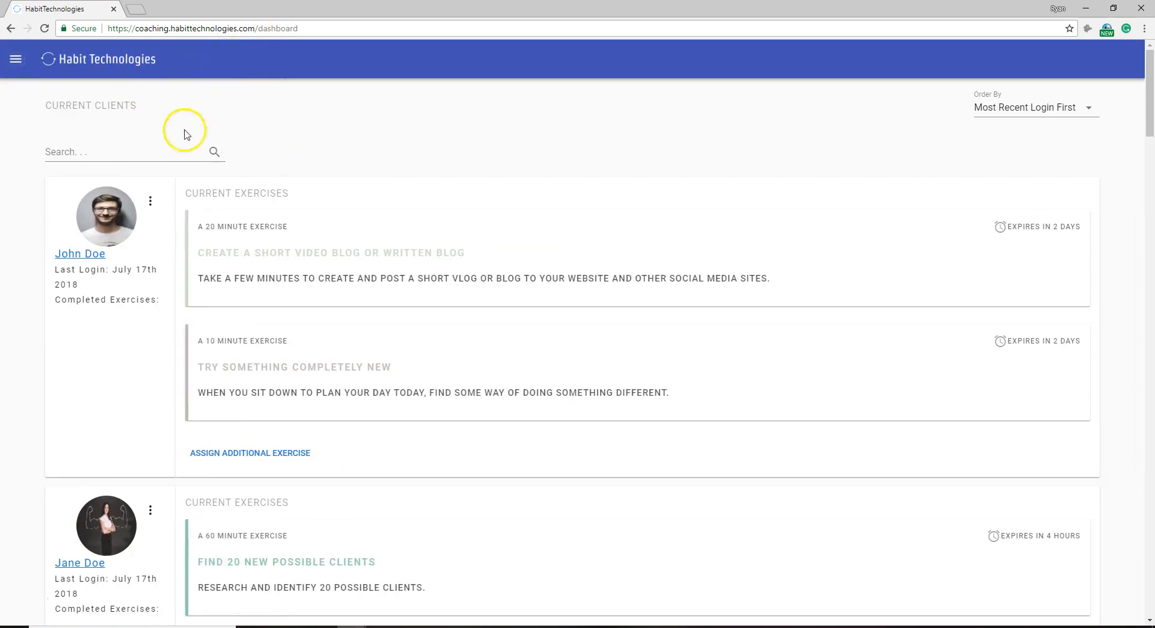
click(15, 60)
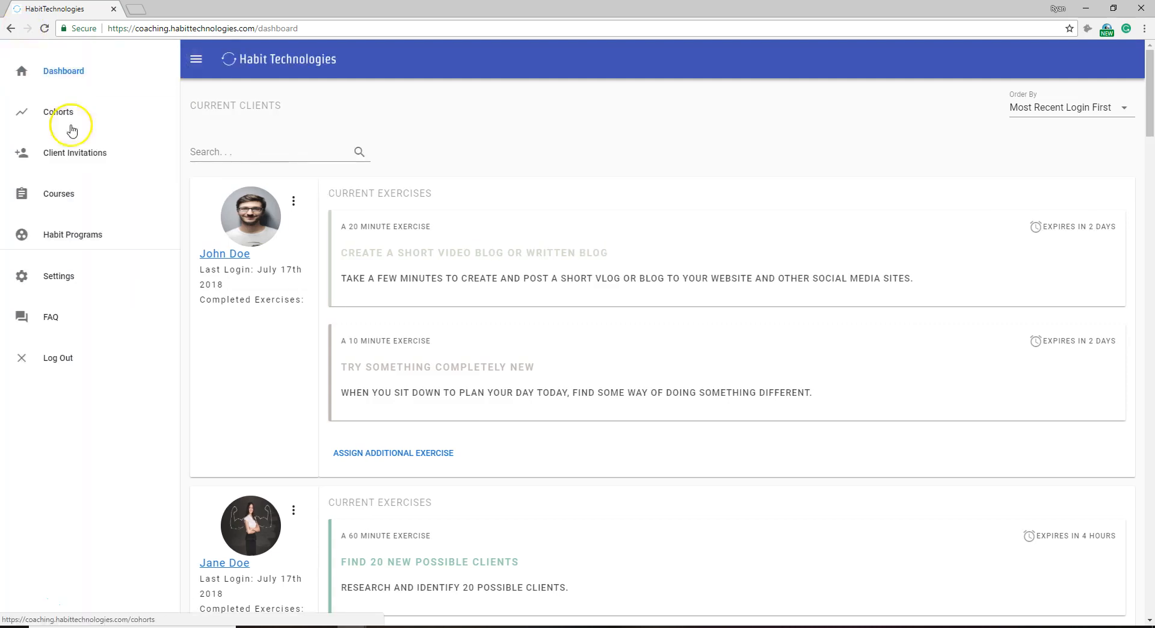
click(108, 242)
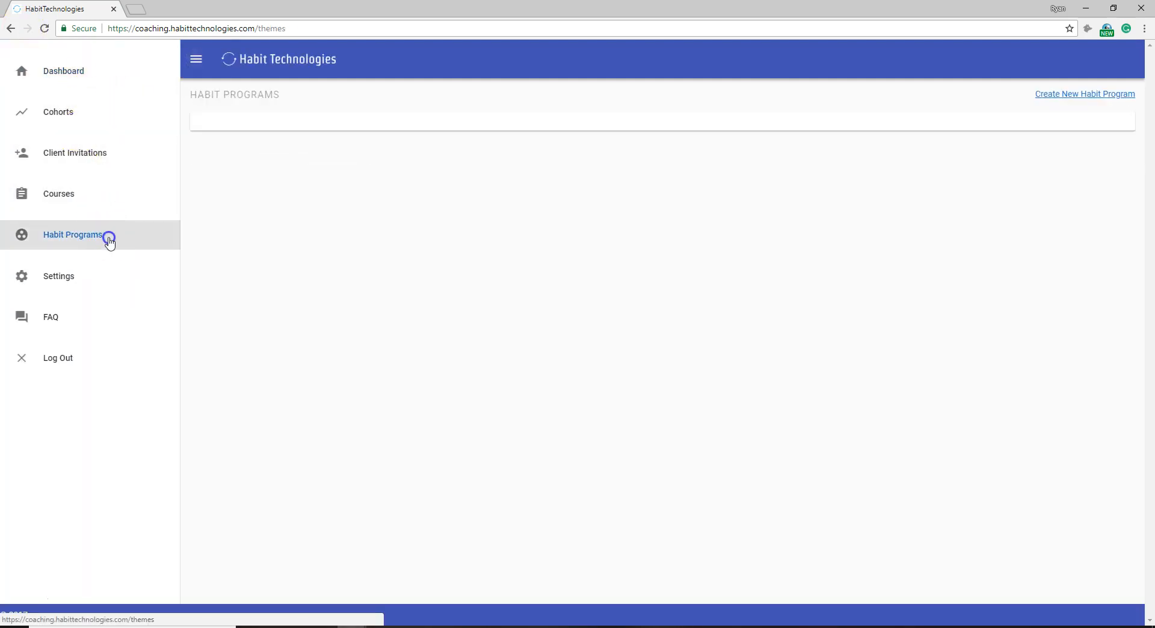
Start a new course titled "How to Build Lasting Habits for Your Clients"
click(76, 200)
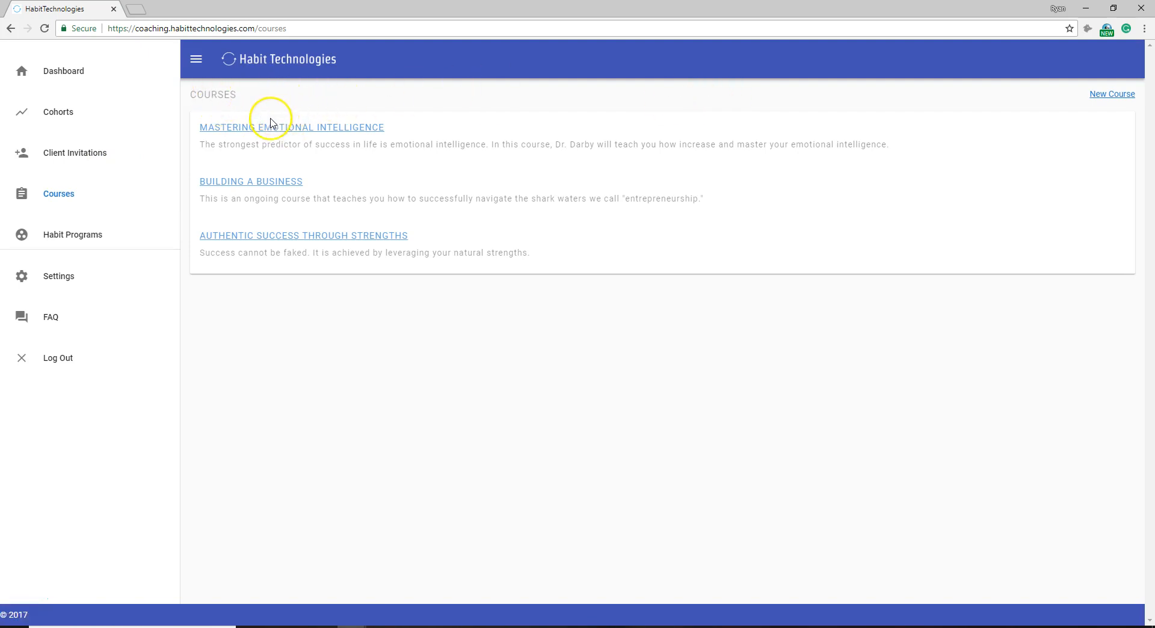
click(1113, 95)
click(312, 140)
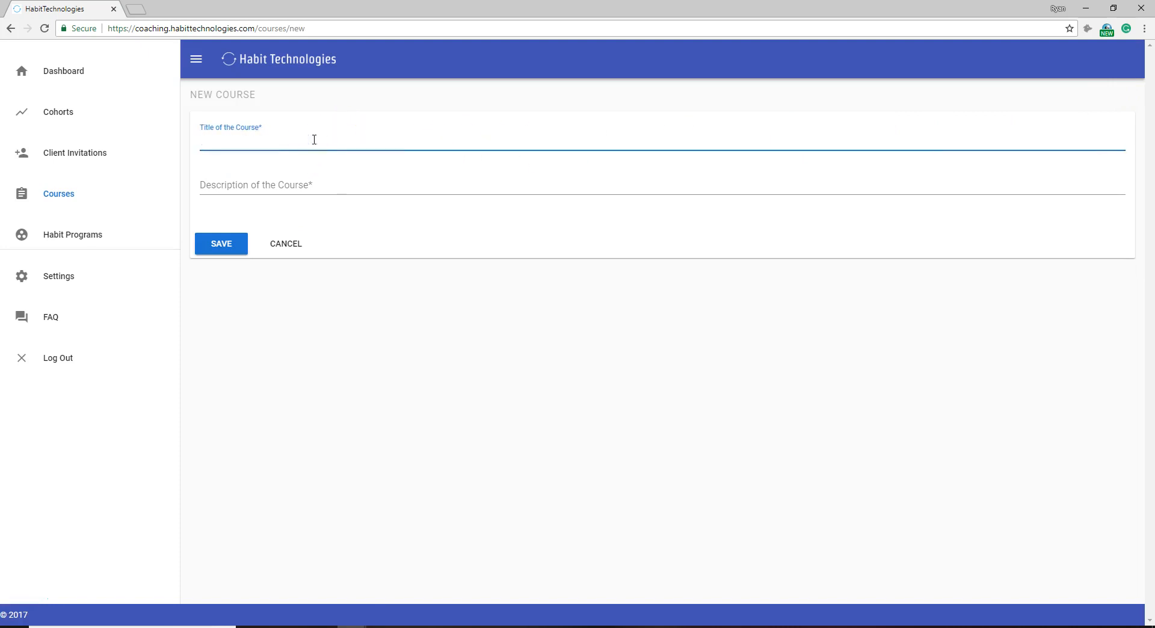
text(How to Build Lasting Habits for Your Cle)
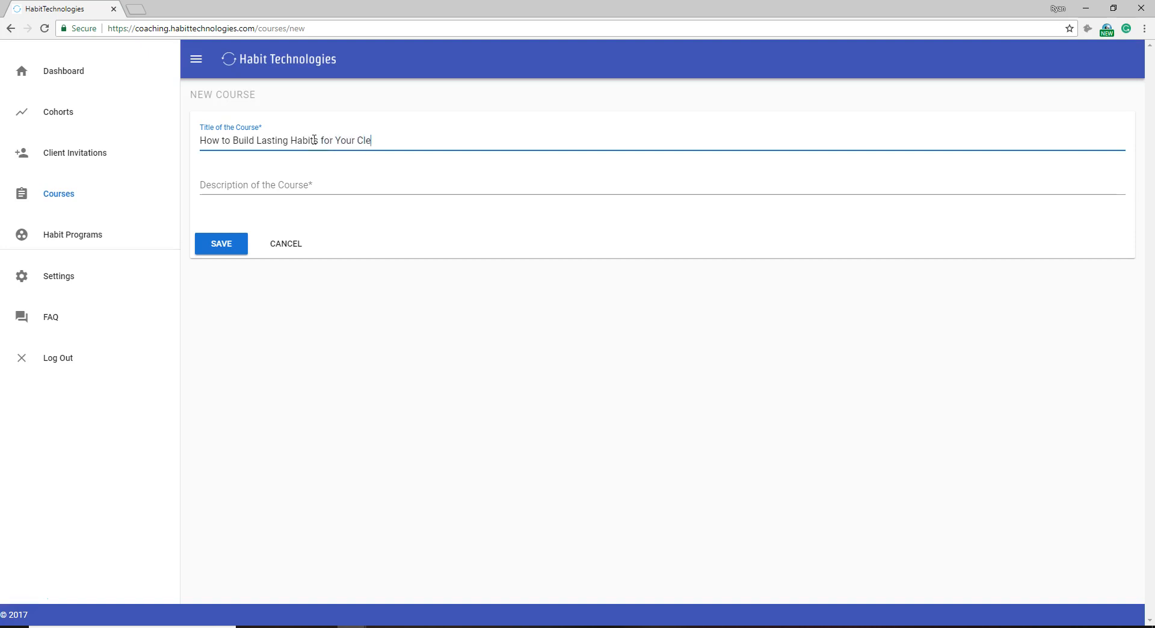
text(ients)
Enter the course description "Learn to use the science of habits for greater and longer lasting impact" and save the course
key(Tab)
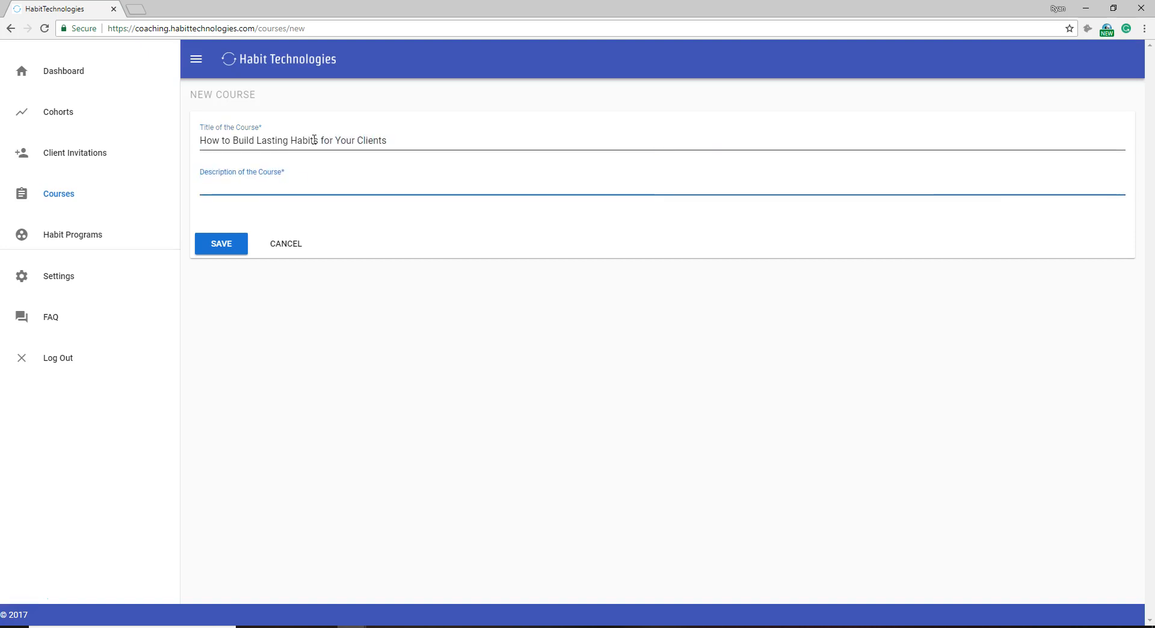
text(Learn to use)
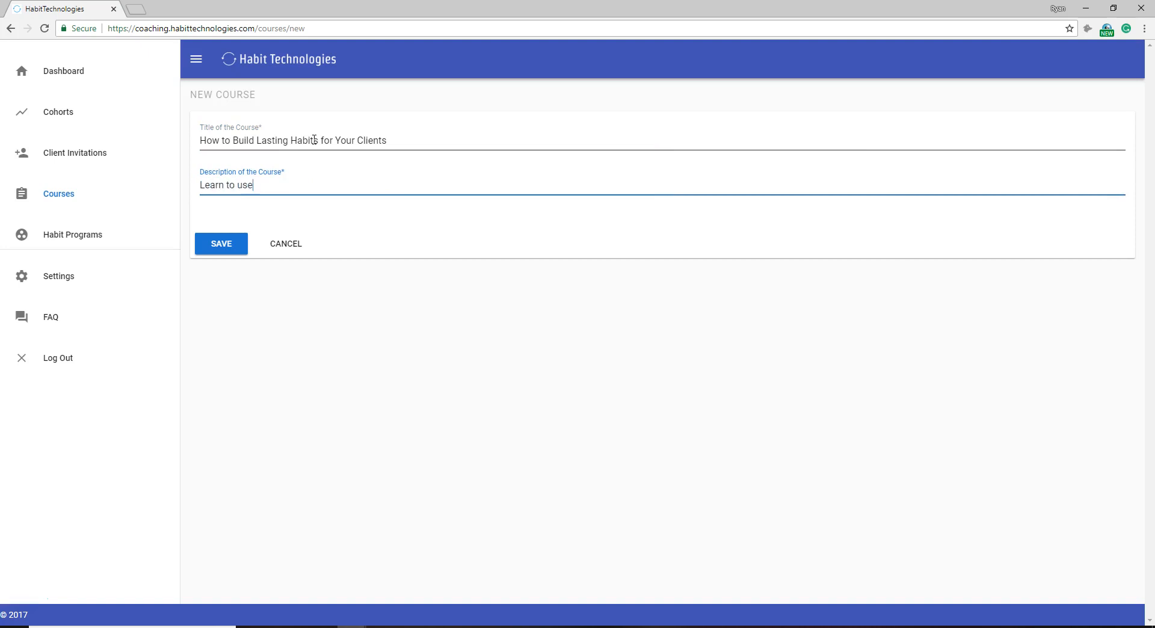
text( the sciecne of)
key(BackSpace)
key(BackSpace)
key(BackSpace)
key(BackSpace)
text(nce of habits for )
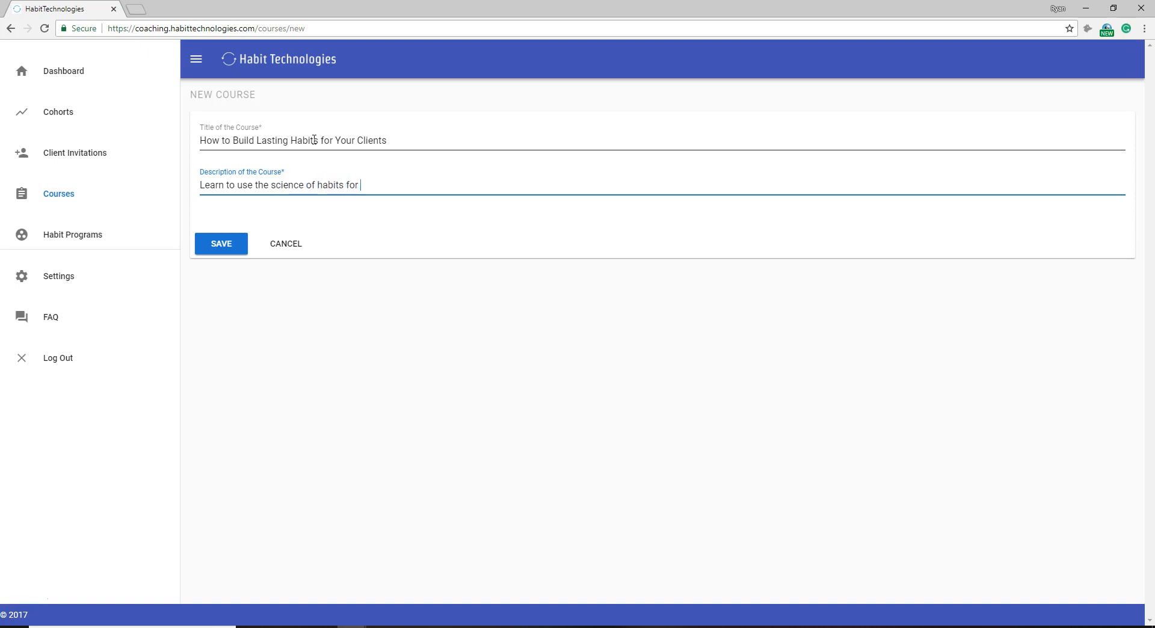
text(greater and longer)
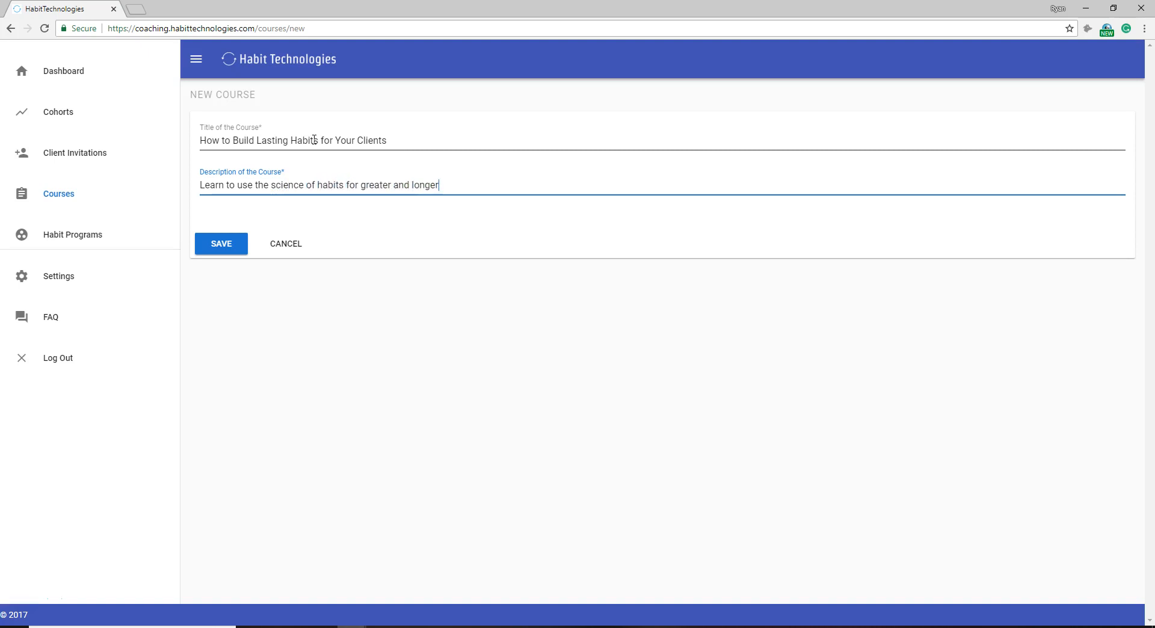
text( lasting impact)
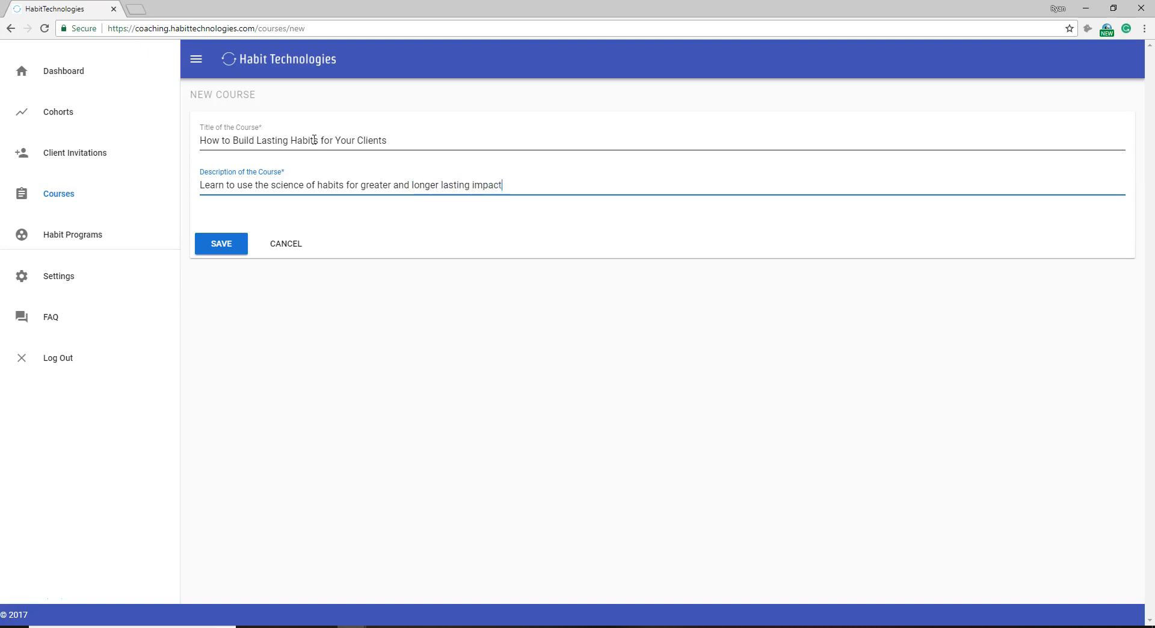
click(220, 247)
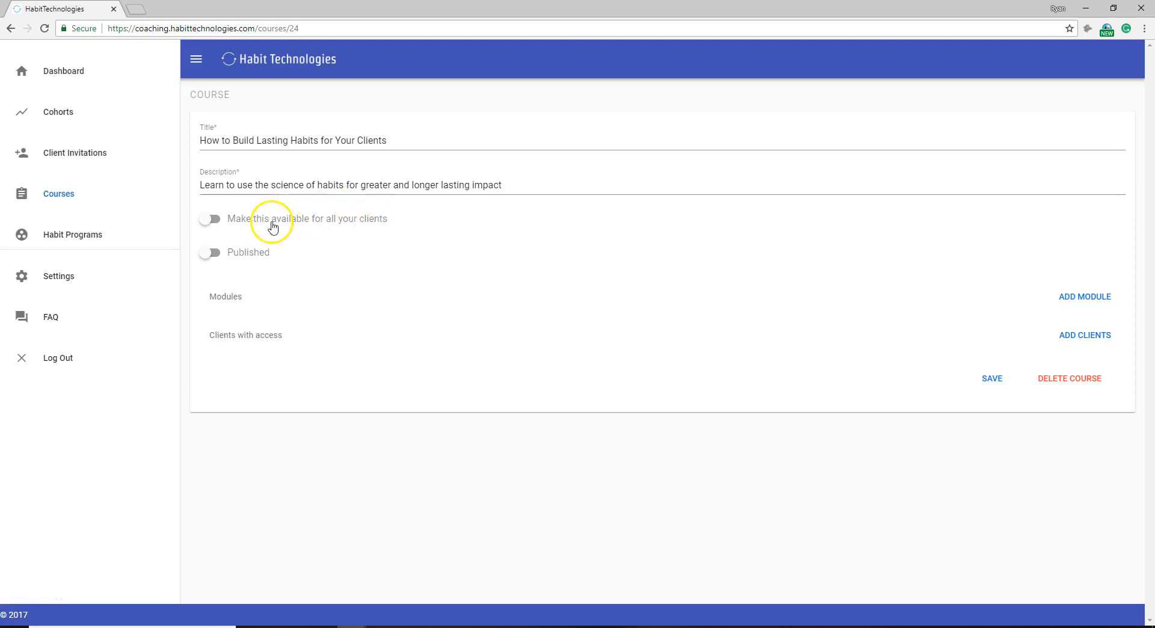
click(216, 227)
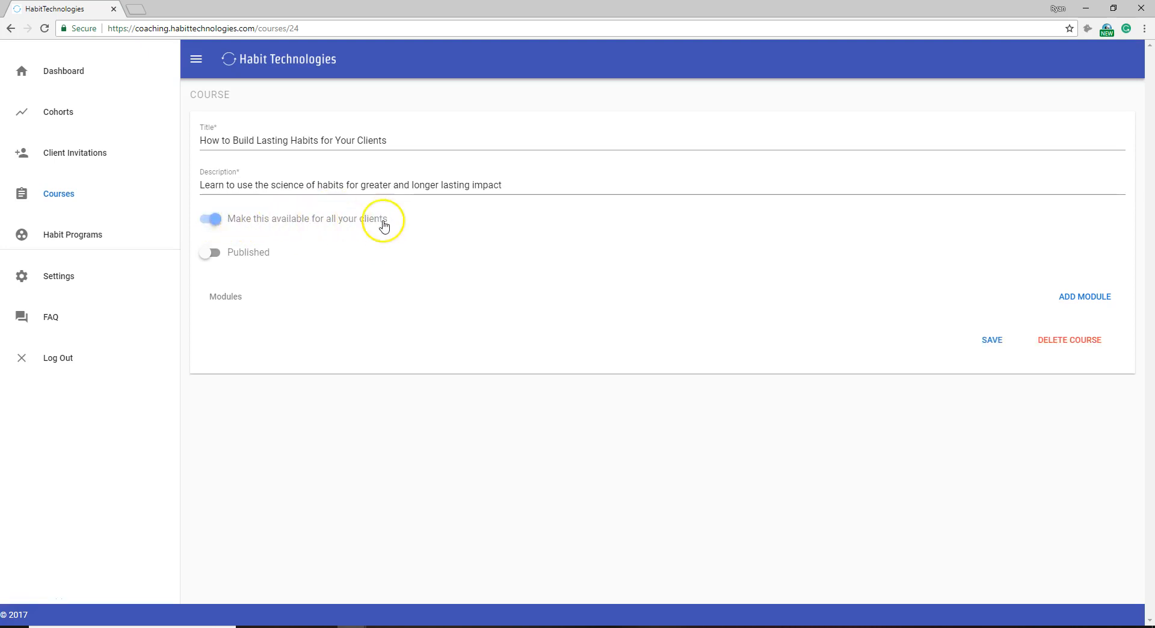
click(212, 219)
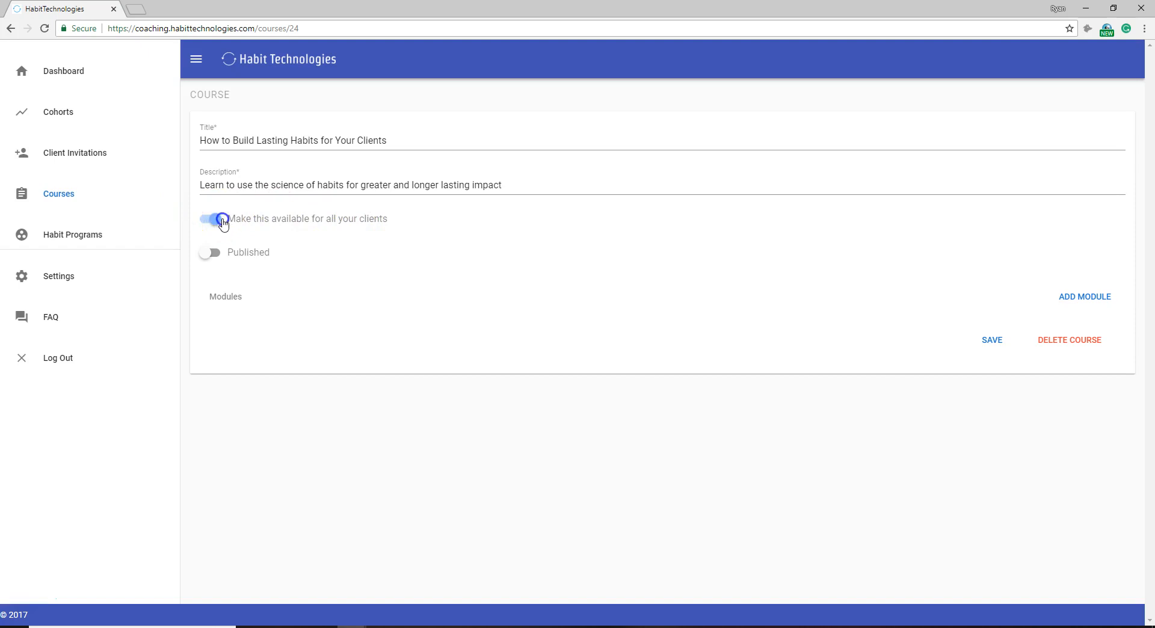
click(1096, 341)
click(460, 290)
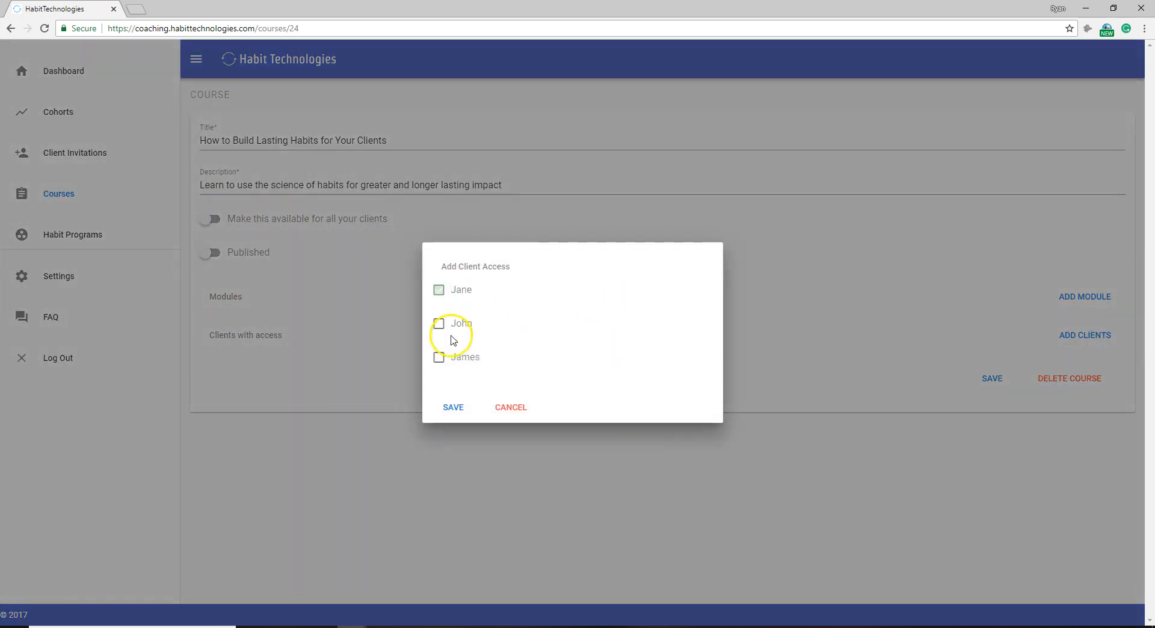
click(442, 290)
click(521, 404)
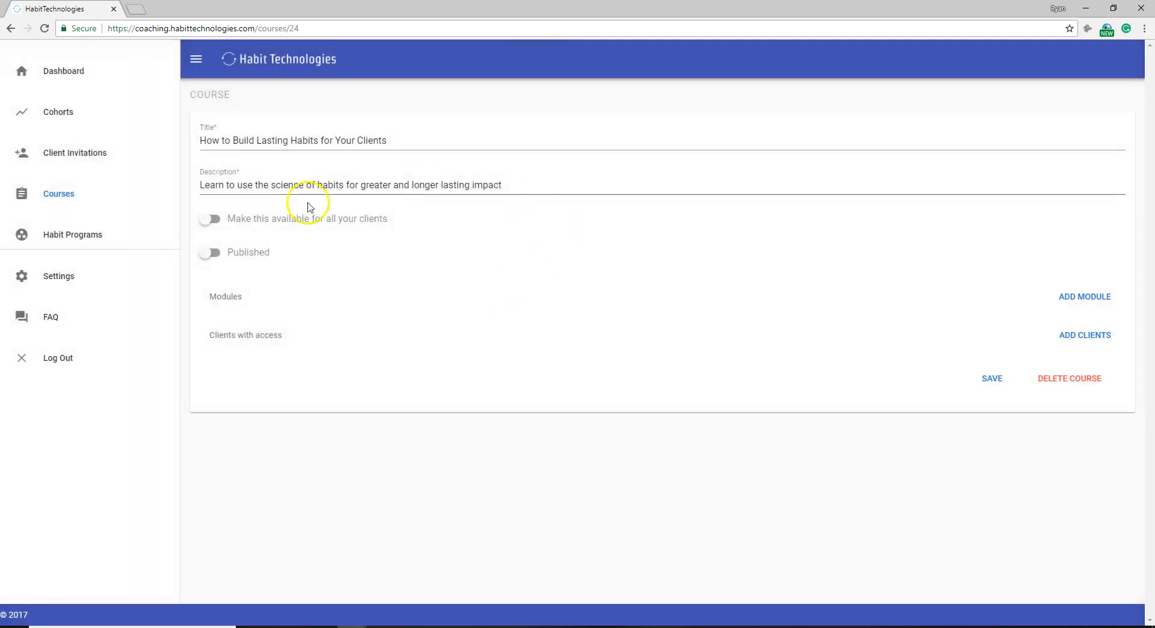
click(218, 255)
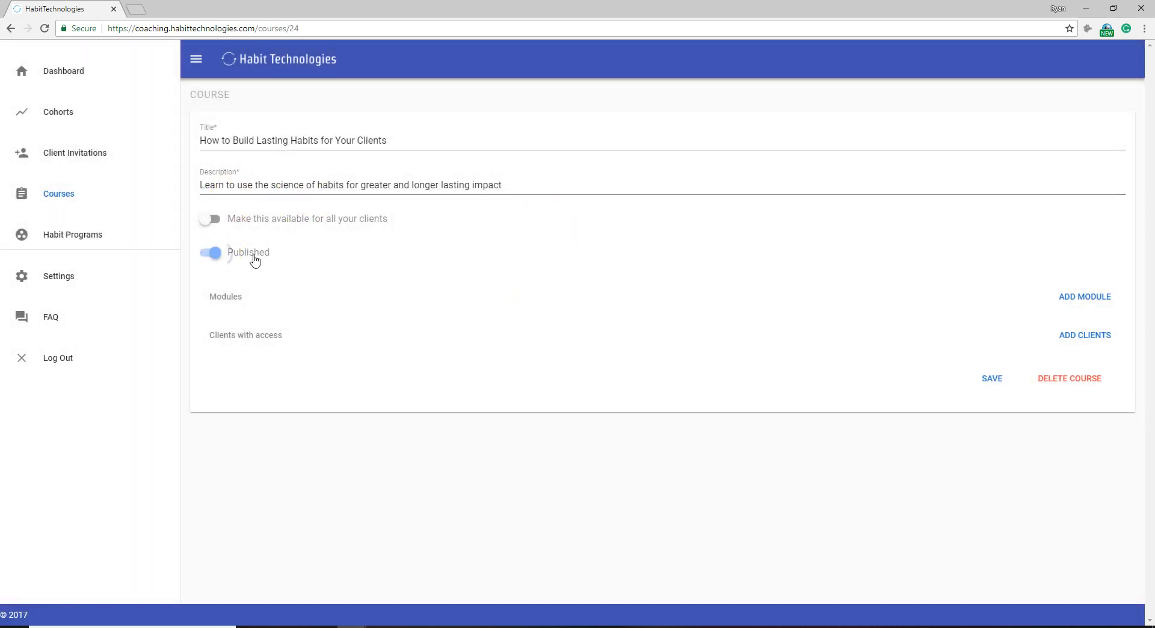
click(219, 256)
click(212, 255)
click(212, 255)
click(213, 255)
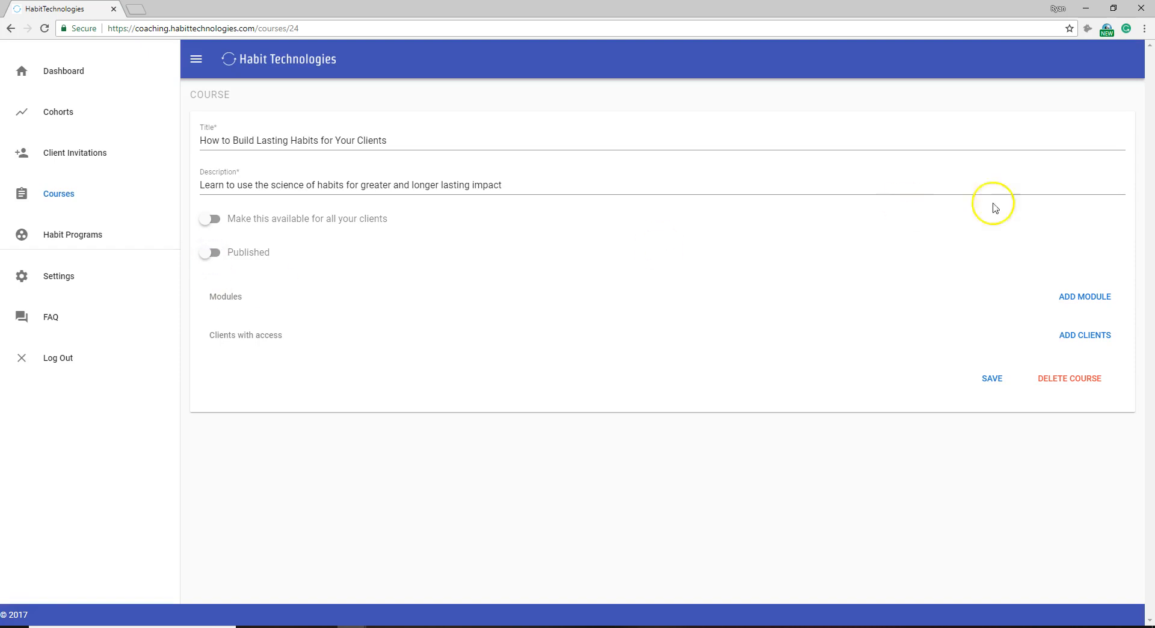
click(1098, 302)
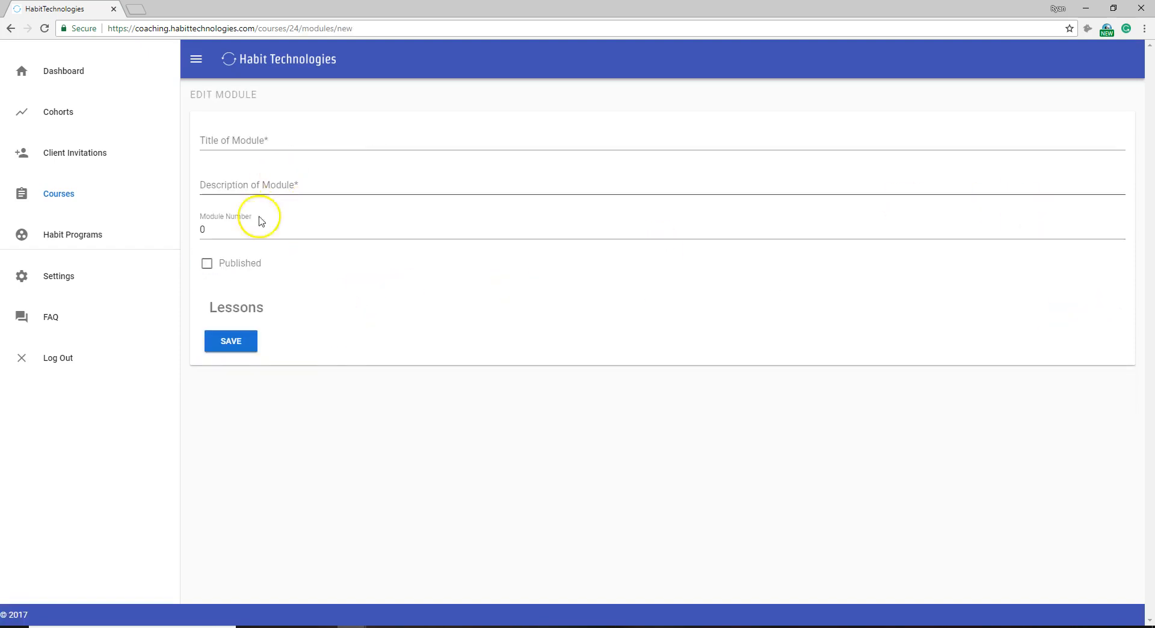
click(59, 193)
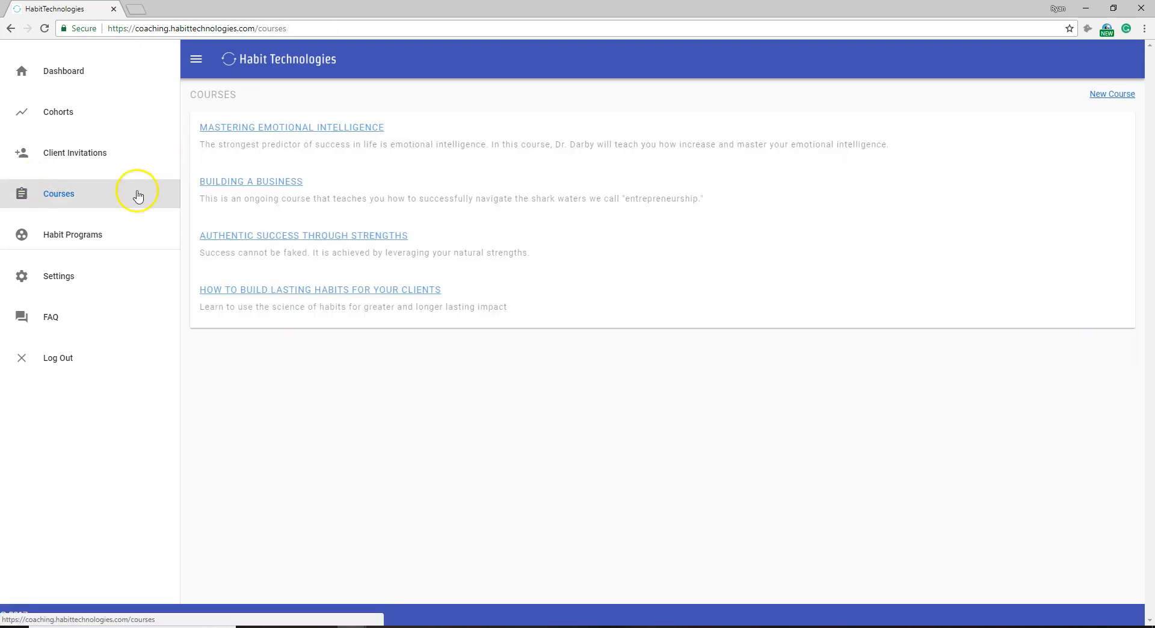
click(280, 295)
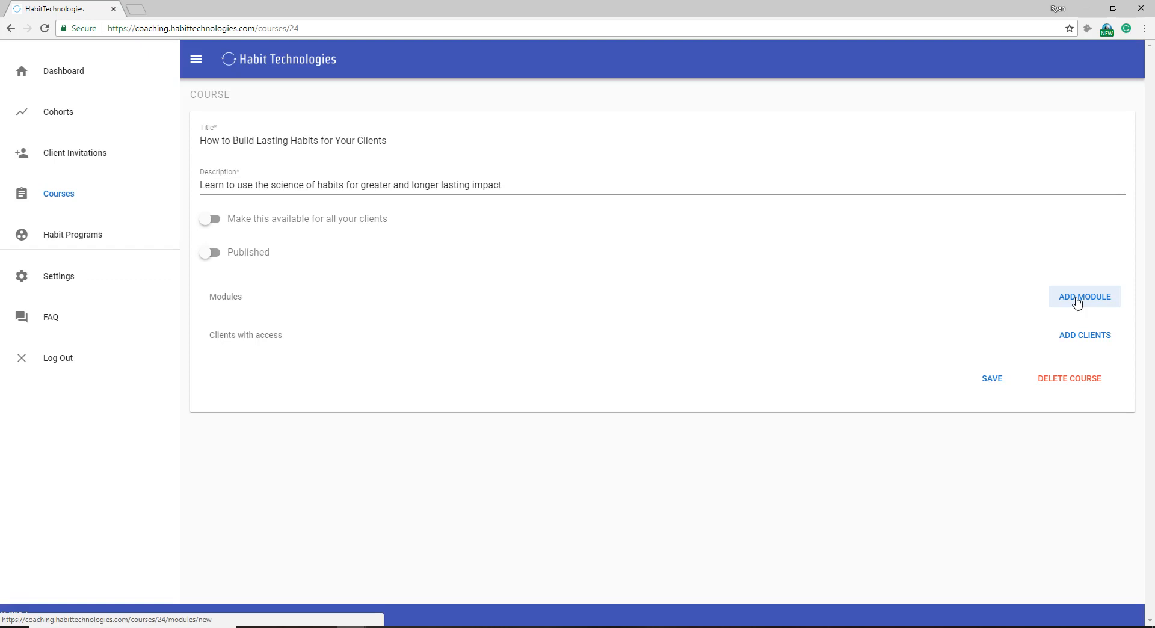
Add a module to the course titled "Habit Foundations" with the description "Learn the basics science behind habits"
click(1076, 302)
click(279, 136)
text(Habit Foun)
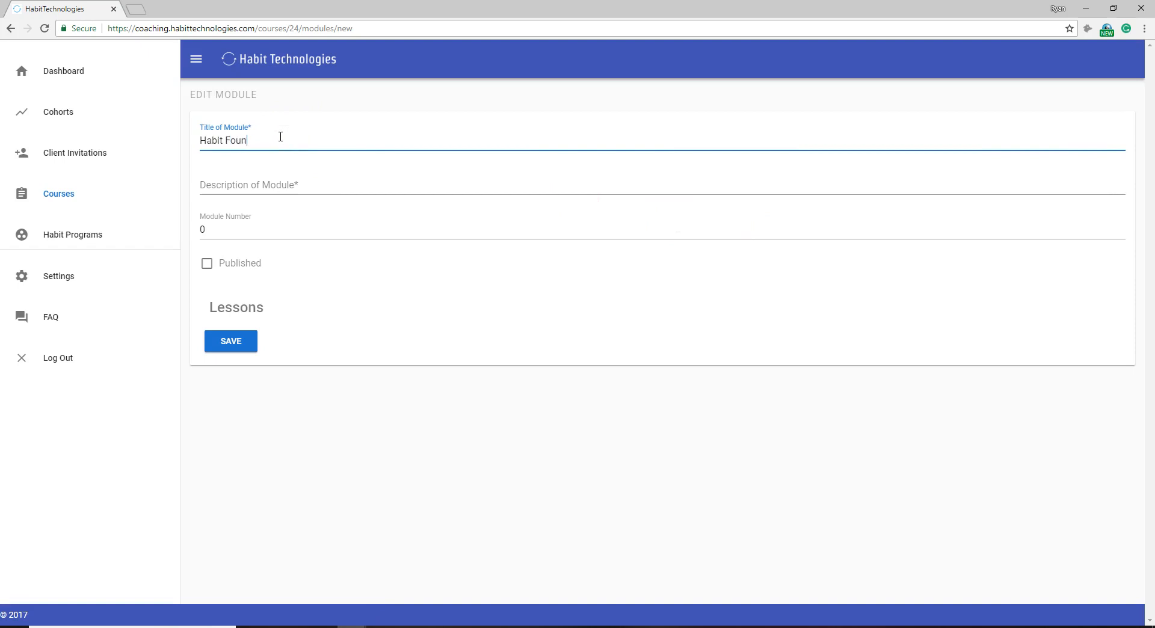
text(dationLearn the)
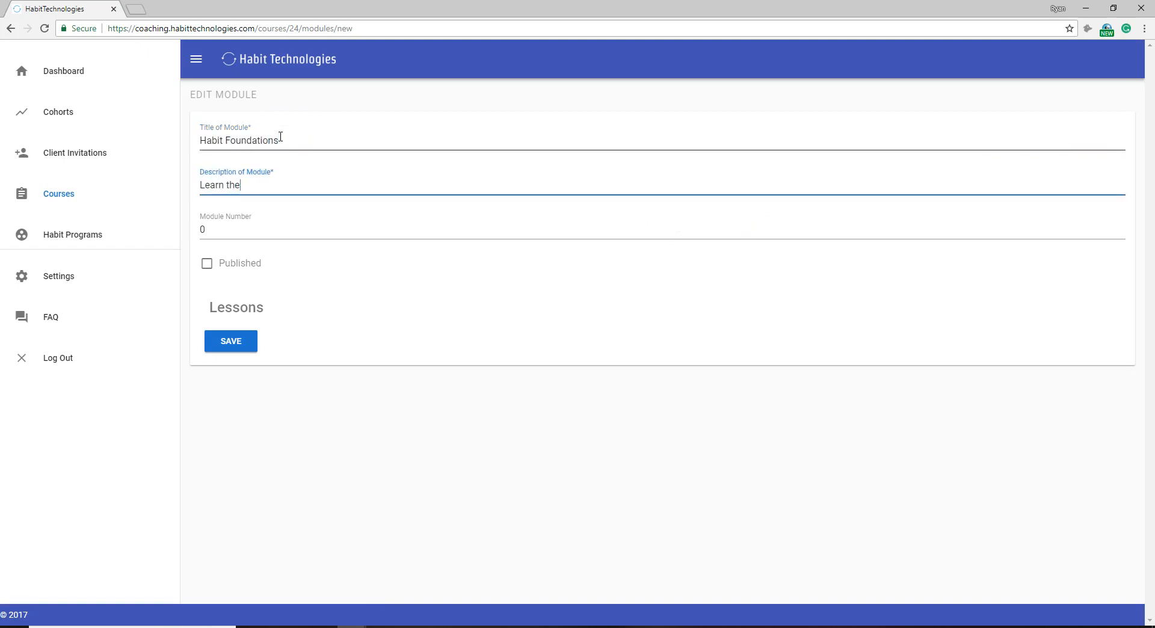
text( basics of )
text(science beh)
text(ind habits)
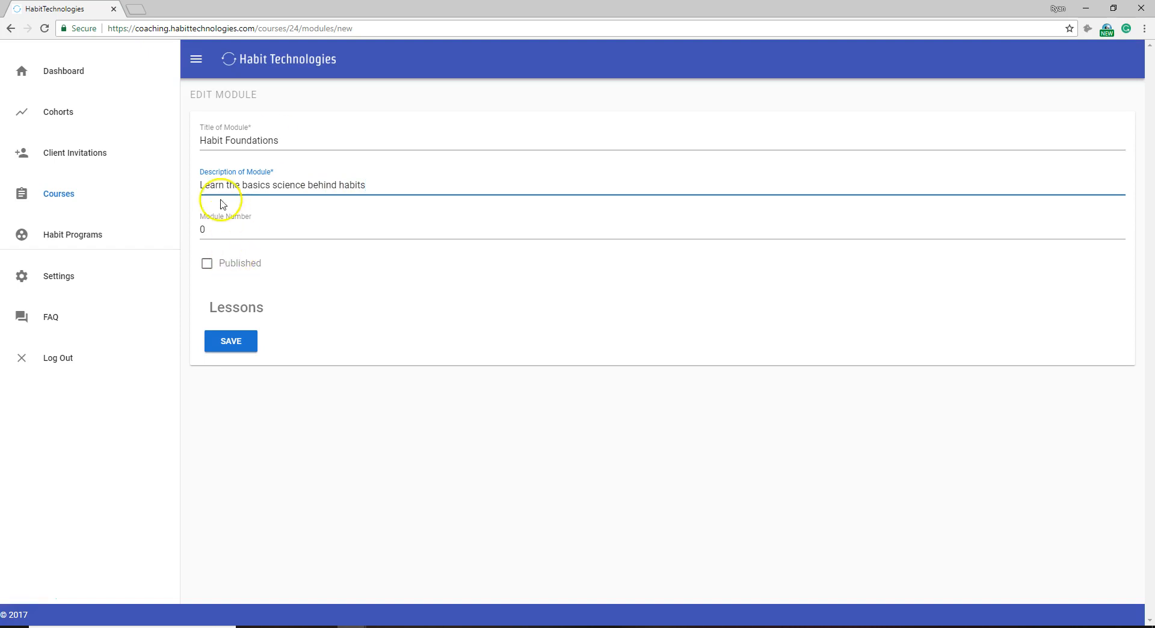
Mark the Habit Foundations module as published and save it
click(221, 233)
click(208, 265)
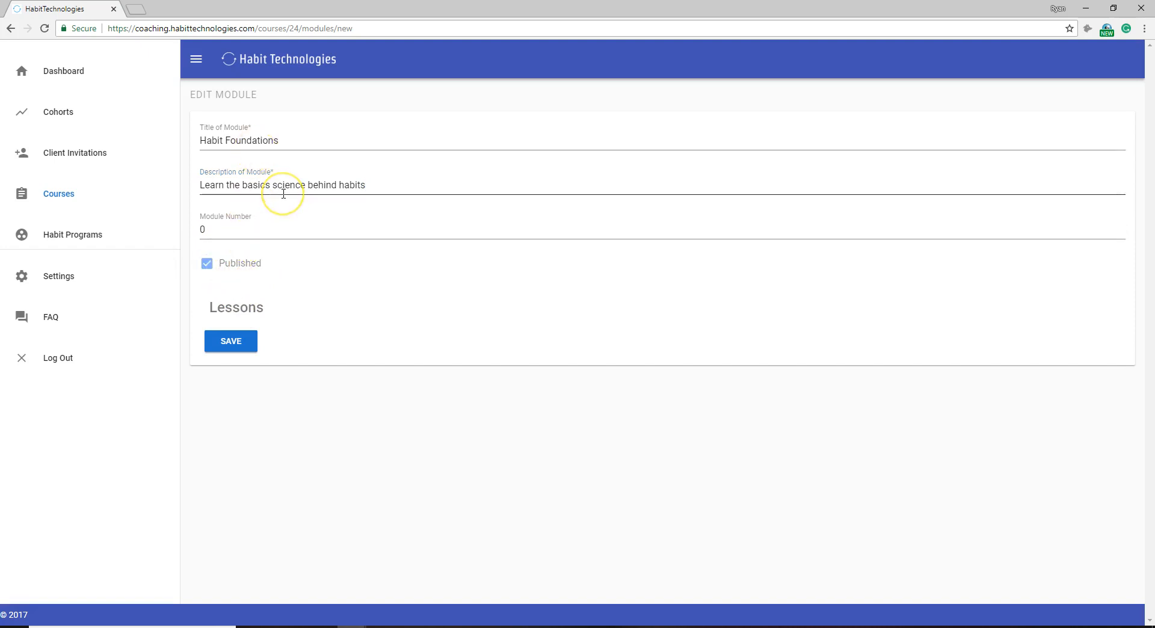
click(207, 262)
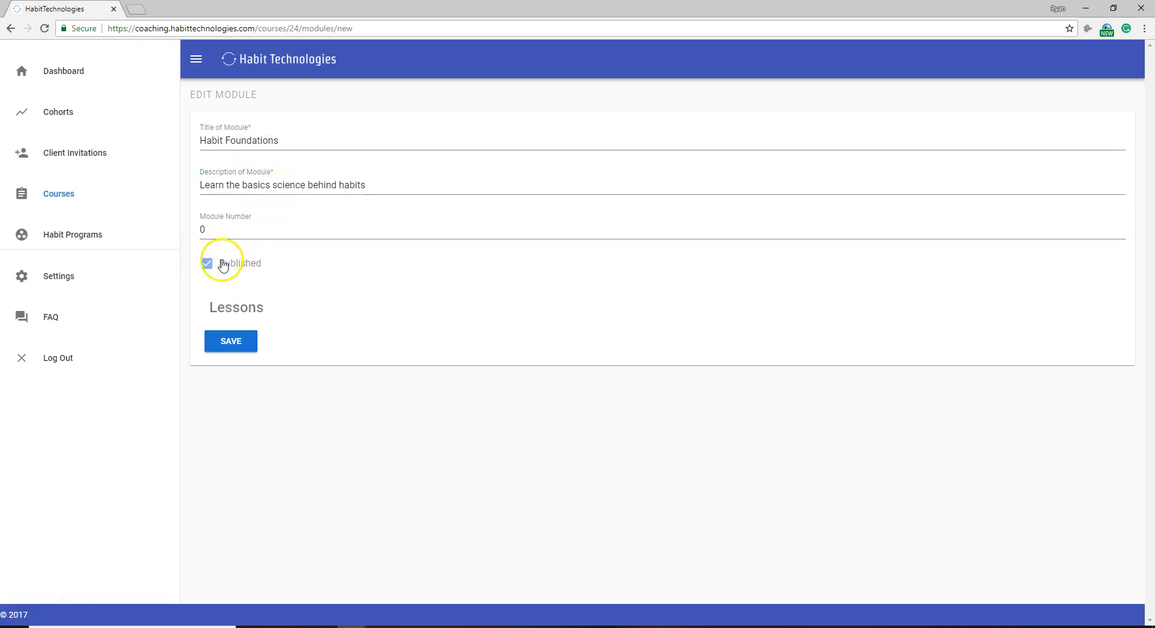
click(239, 147)
click(210, 267)
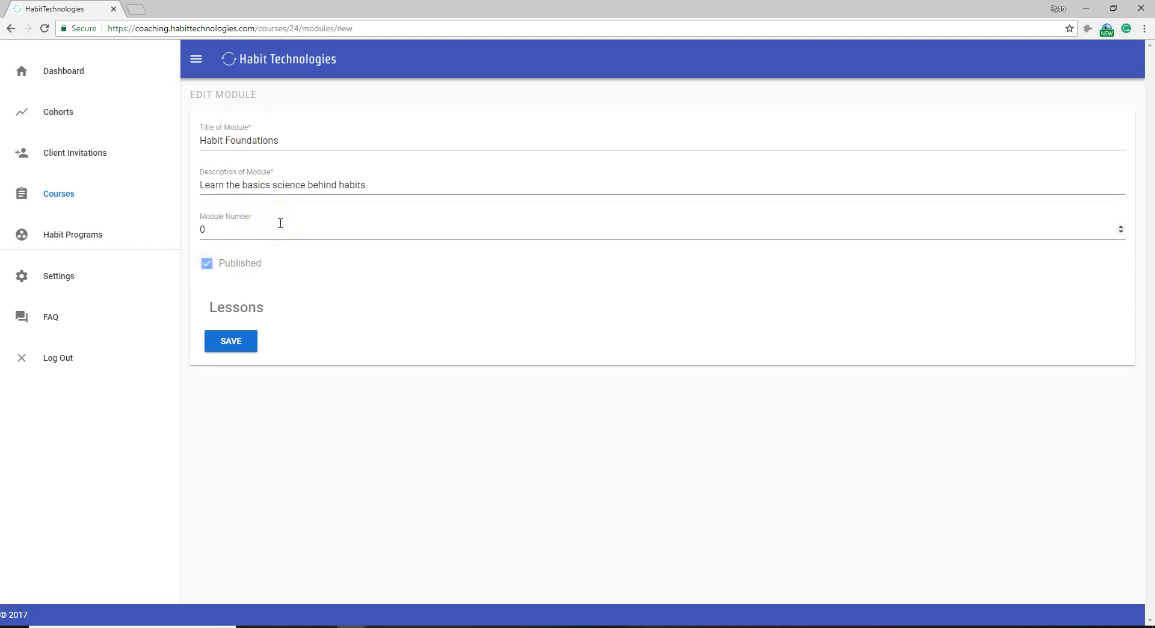
click(231, 341)
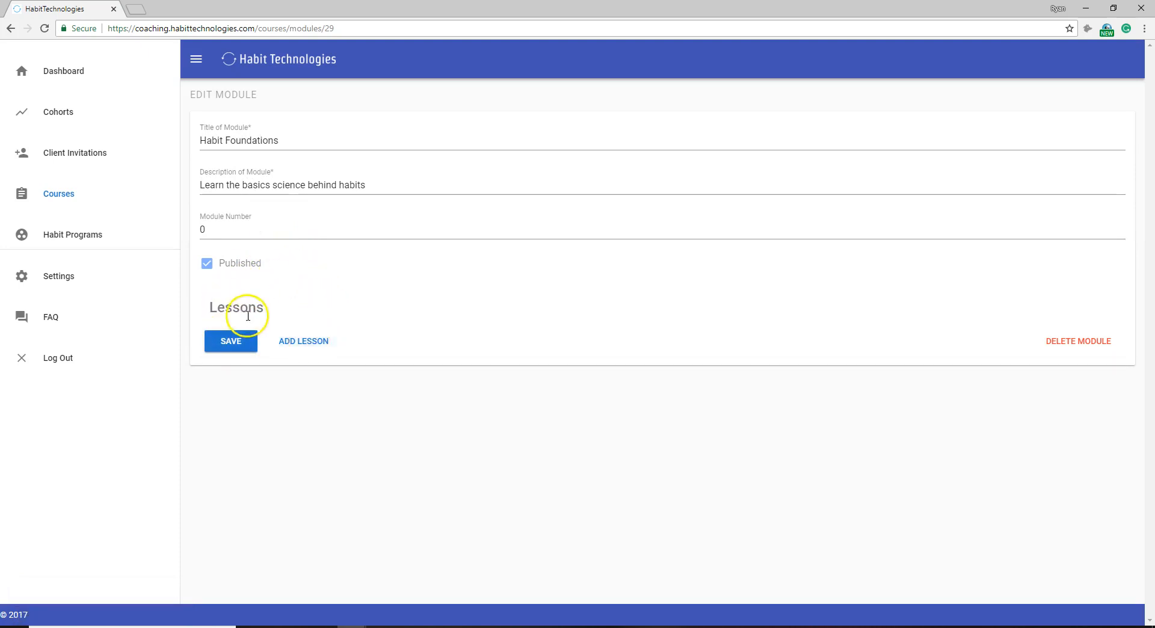
Add a lesson to the module titled "Defining Habits" with the description "Learn how the basic definition of habits affects habit formation"
click(307, 341)
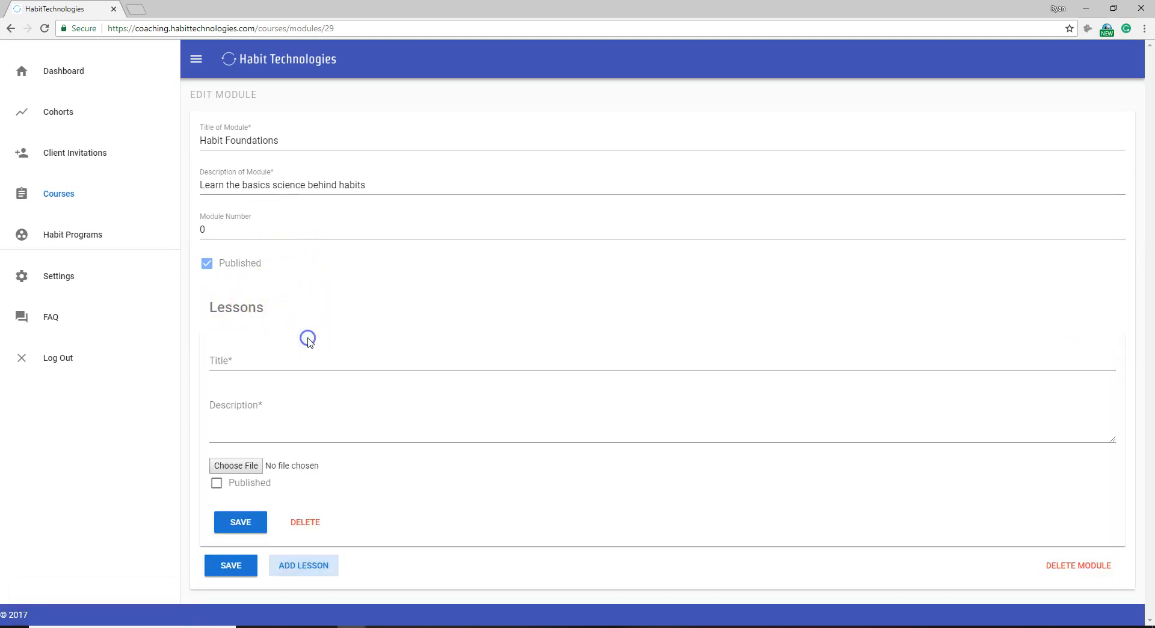
click(256, 363)
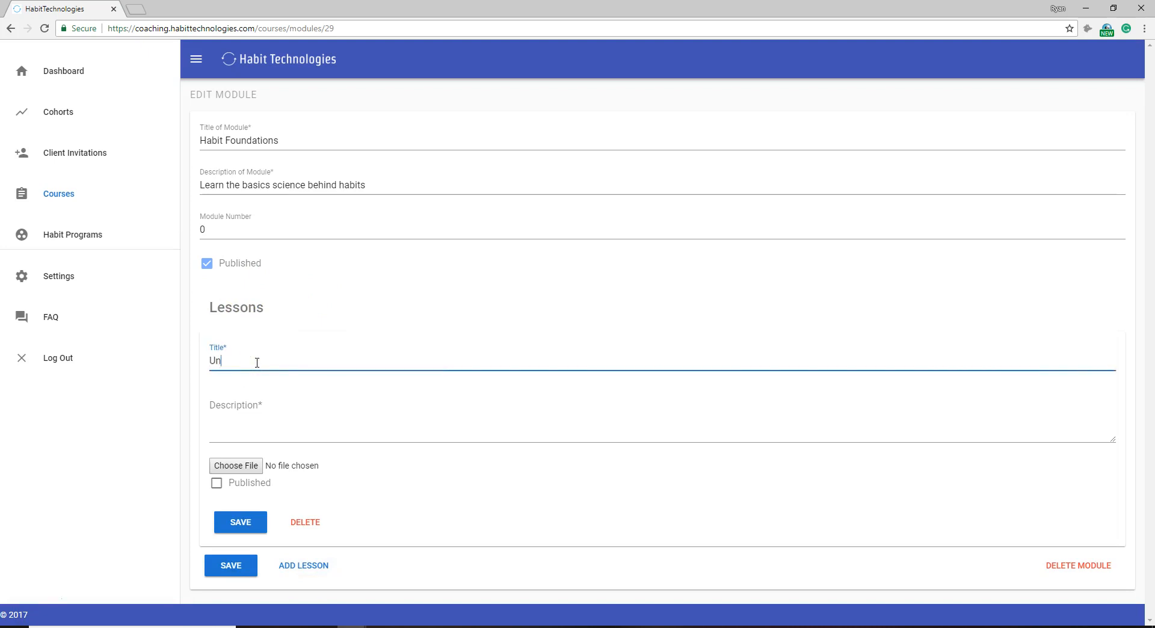
text(Defining Habits)
key(Tab)
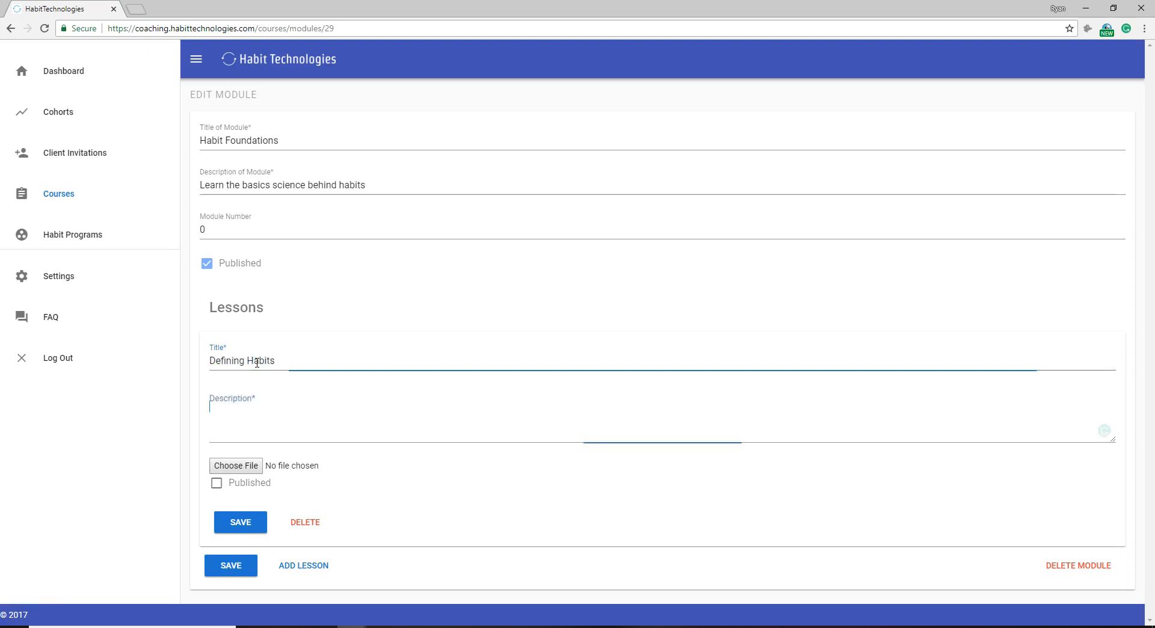
text(Learn how the )
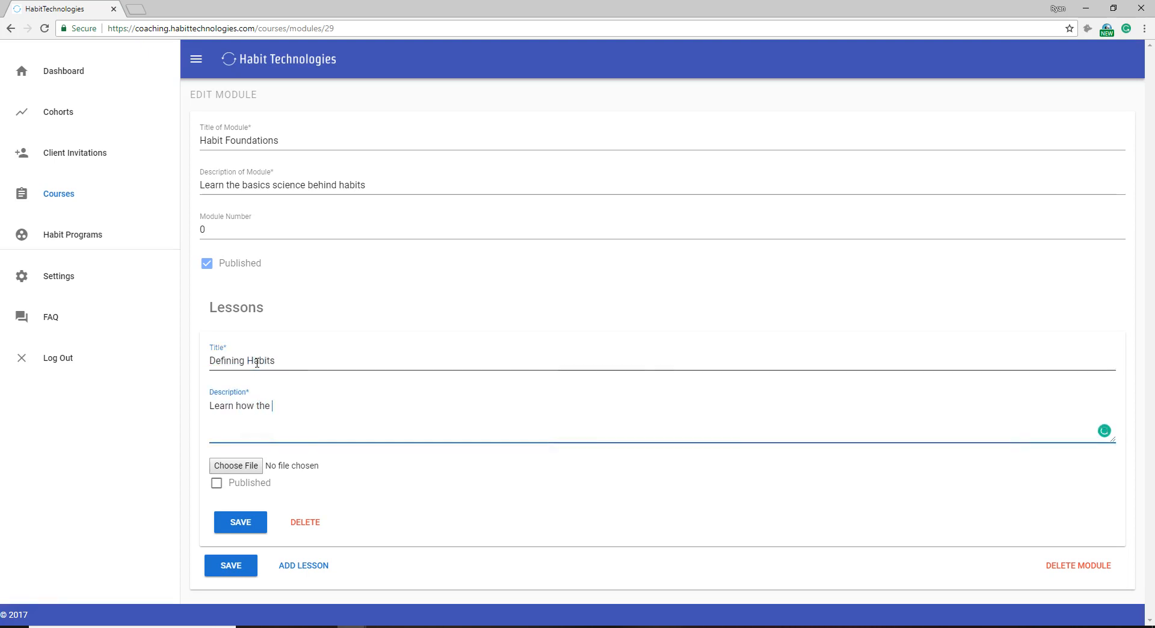
text(basic definition of habits)
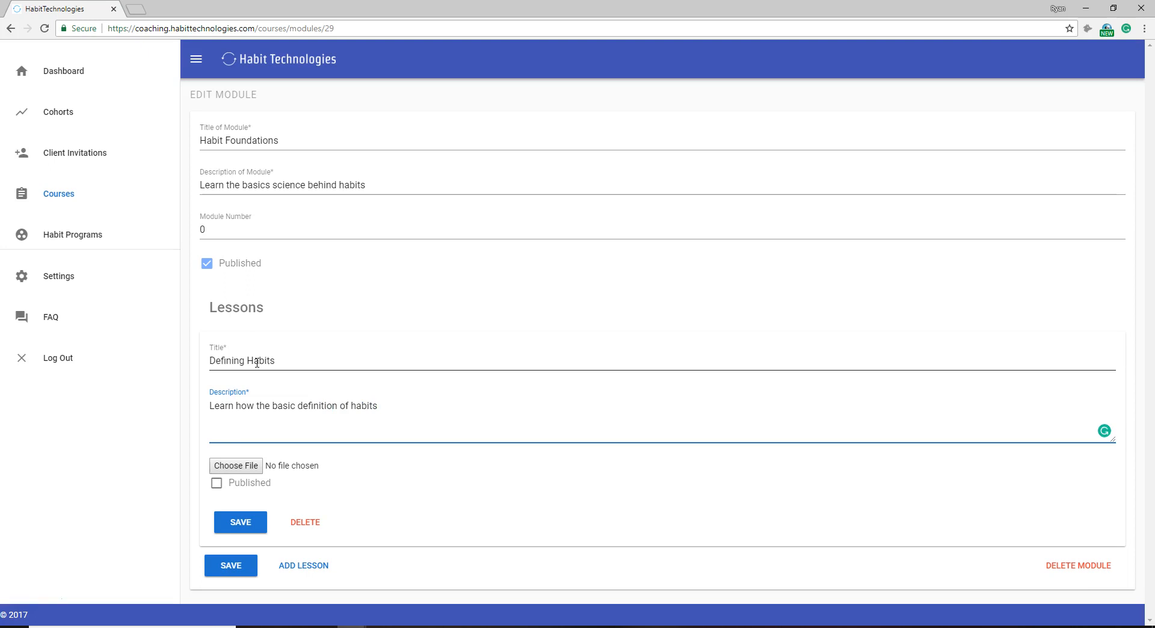
text( affects habit formation)
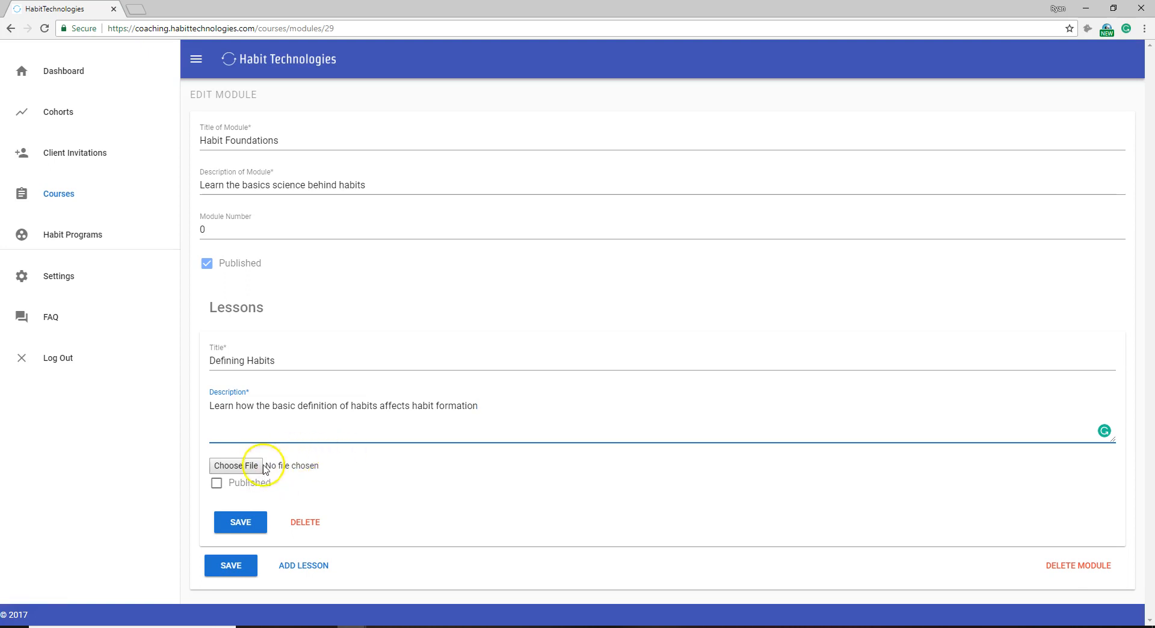
Attach the file Habit Formation_Basic Research to the Defining Habits lesson and save the lesson as published
click(243, 466)
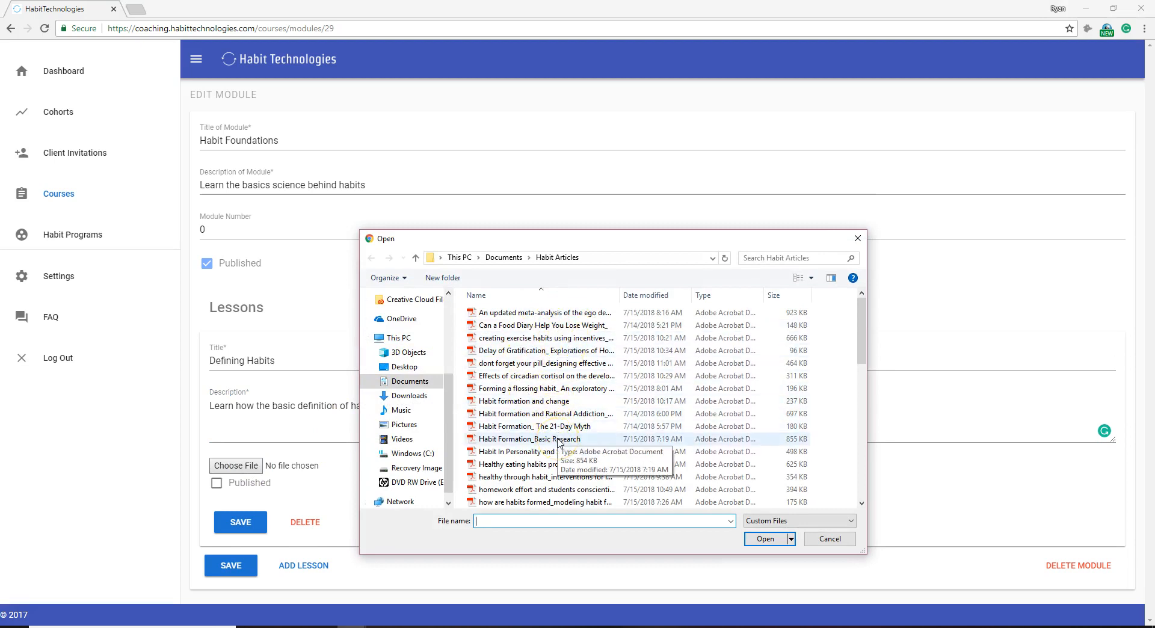
double_click(489, 439)
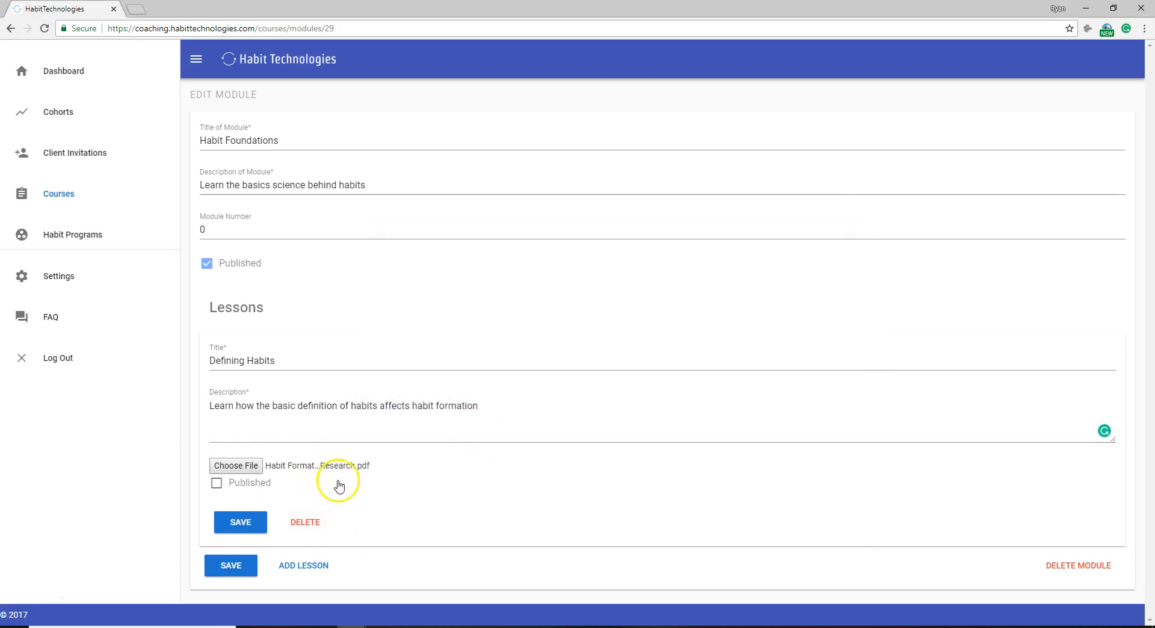
click(232, 485)
click(245, 524)
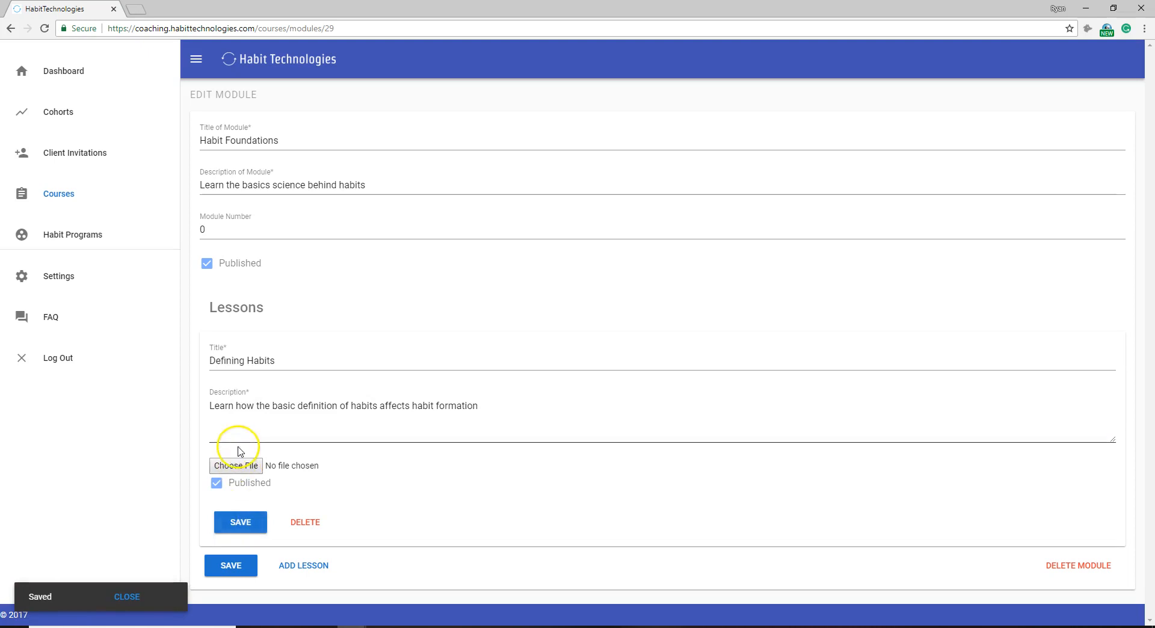
Choose the Habit Formation_Basic Research file for the lesson again and save both the lesson and the module
click(235, 466)
double_click(529, 439)
click(242, 521)
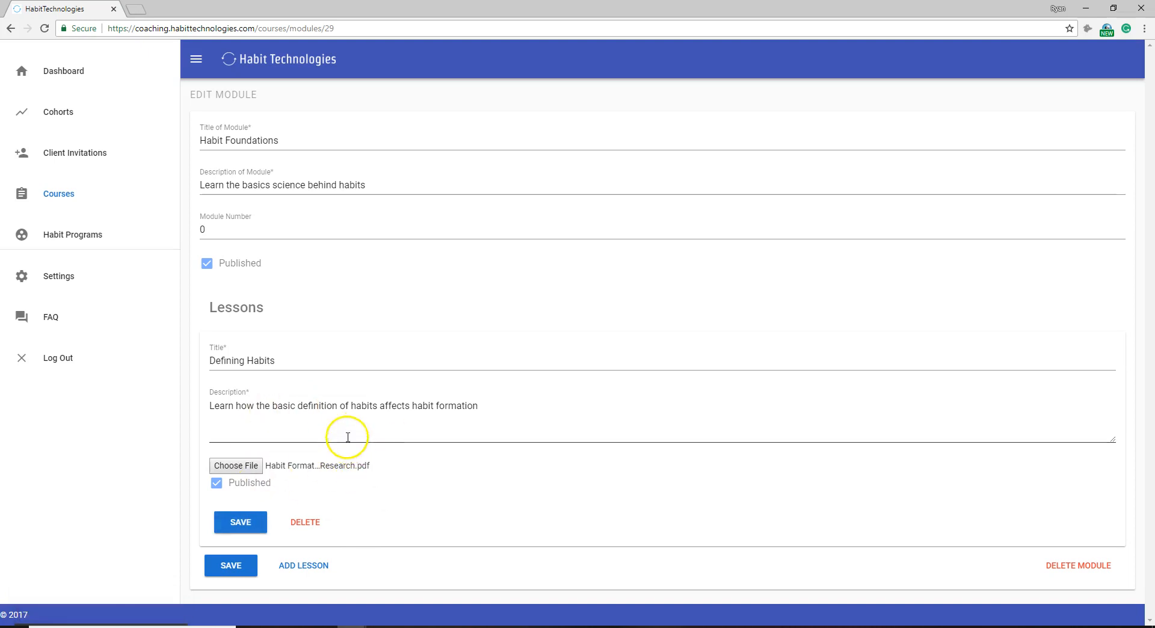
click(246, 569)
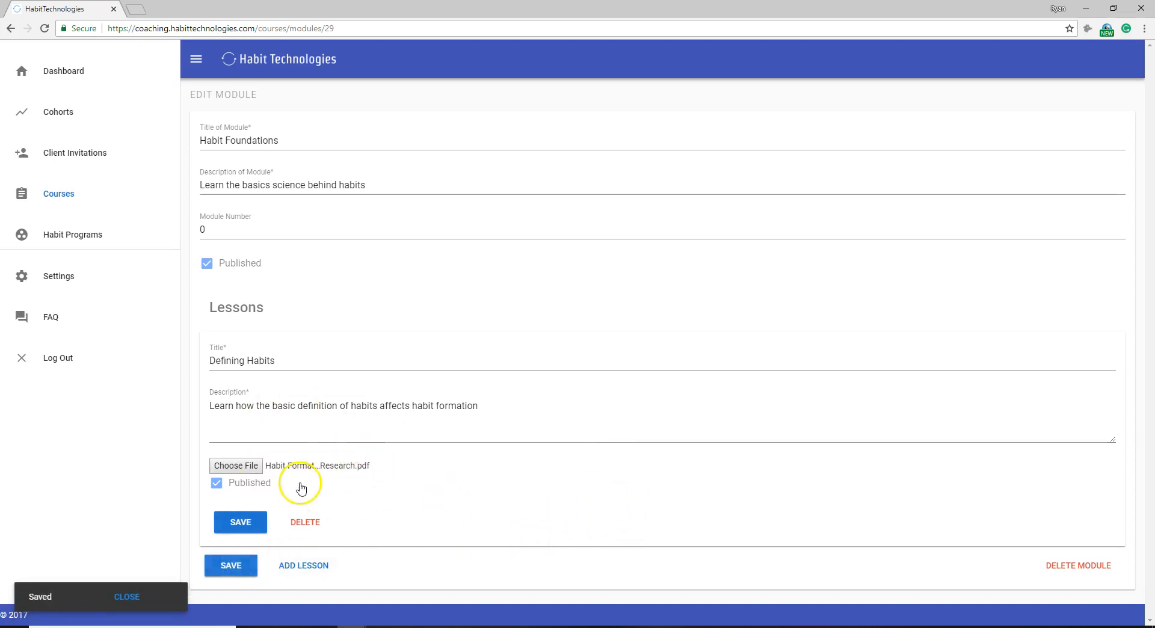
Reopen the Habit Foundations module from the How to Build Lasting Habits for Your Clients course and check the lesson's attached file
click(98, 195)
click(341, 290)
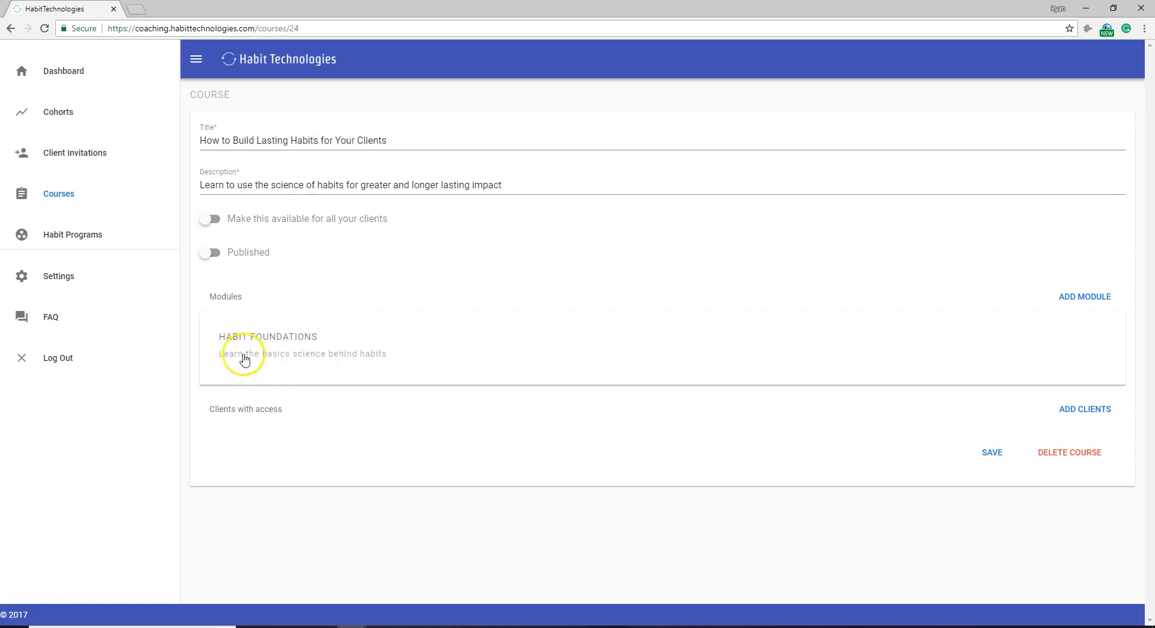
click(556, 354)
click(280, 346)
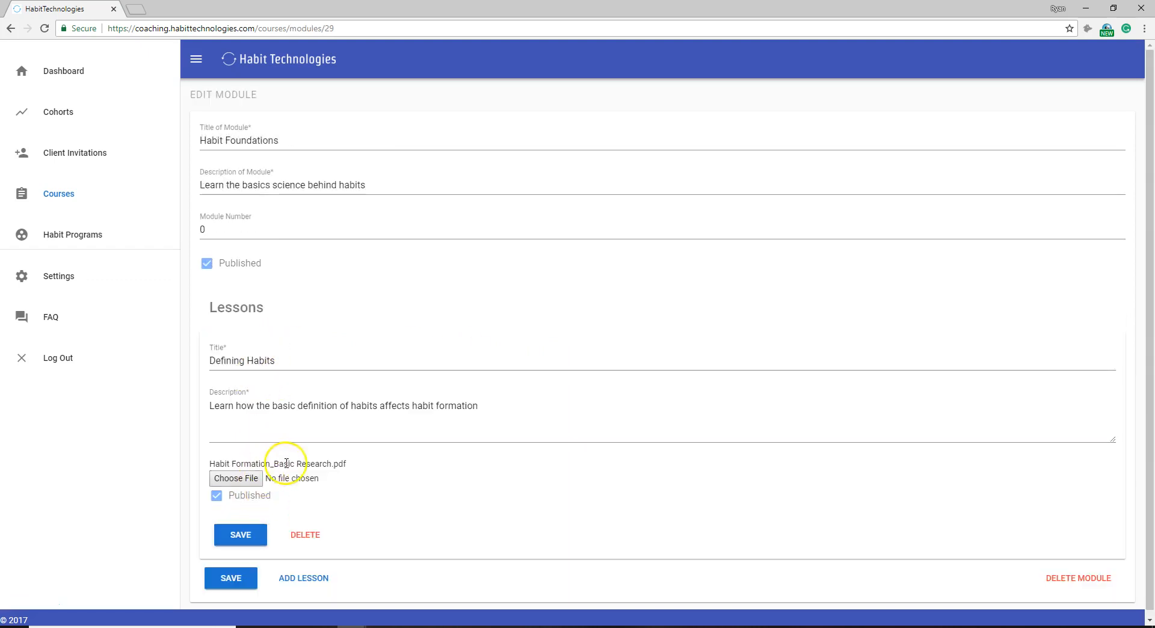
drag(235, 464, 363, 467)
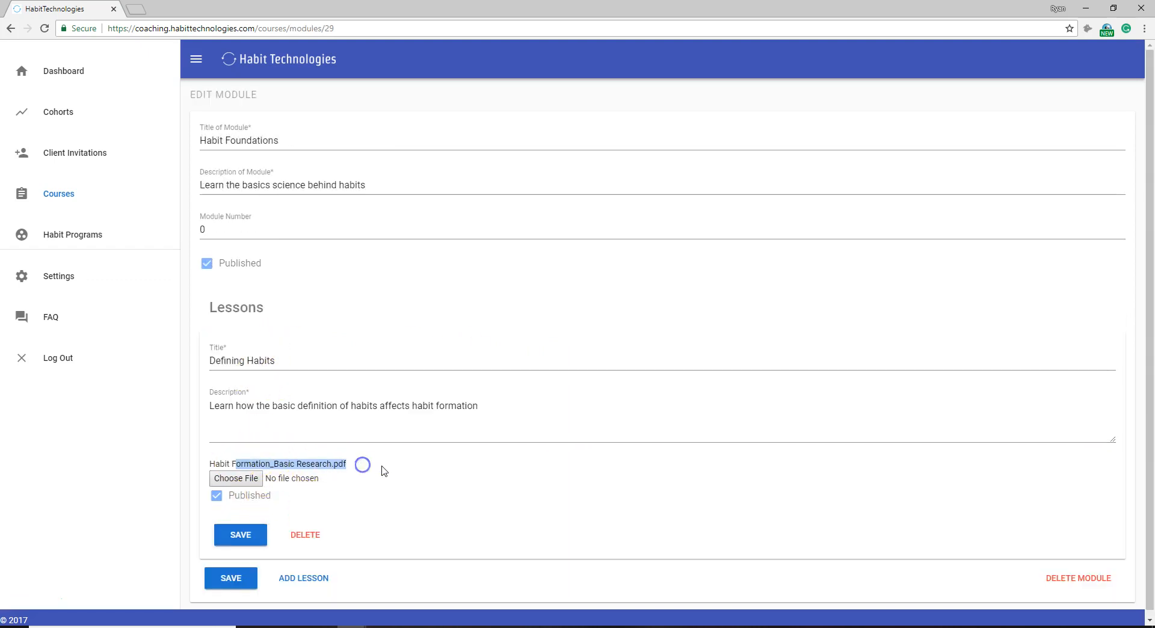
Give a client access to the How to Build Lasting Habits for Your Clients course and save the course
click(84, 195)
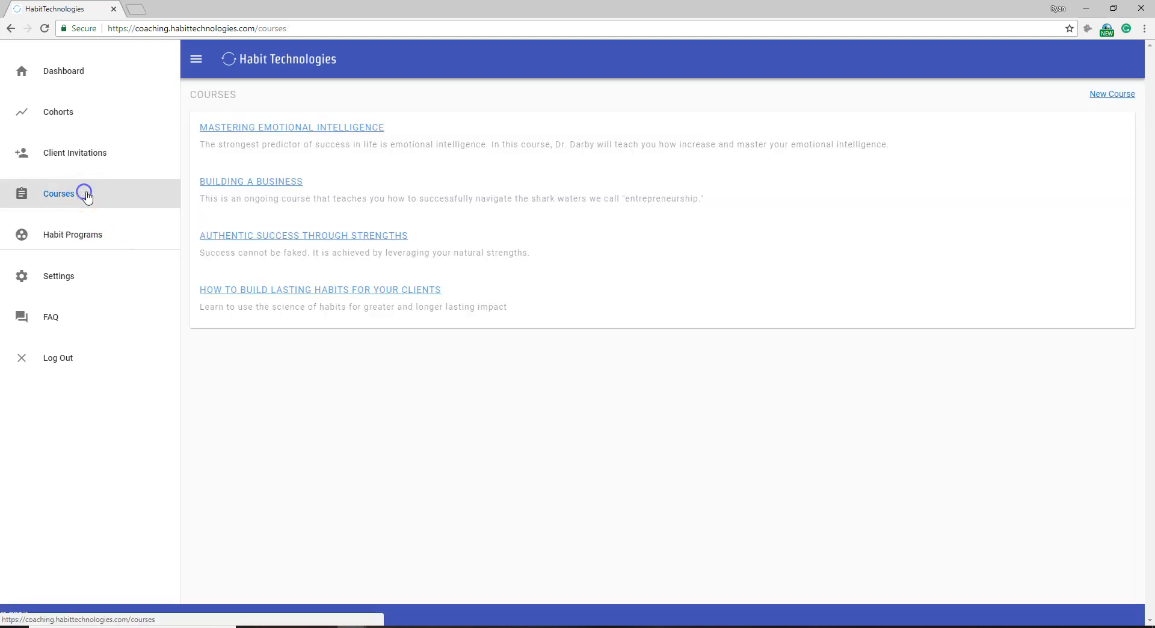
click(291, 291)
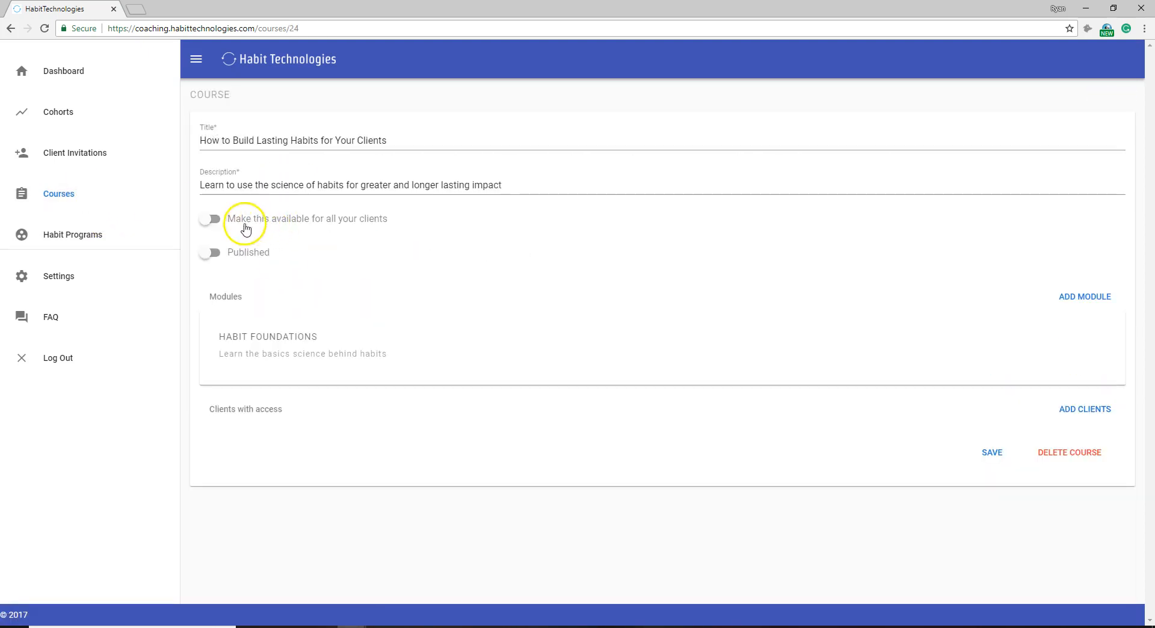
drag(219, 410, 291, 408)
click(236, 414)
click(1086, 409)
click(439, 323)
click(461, 407)
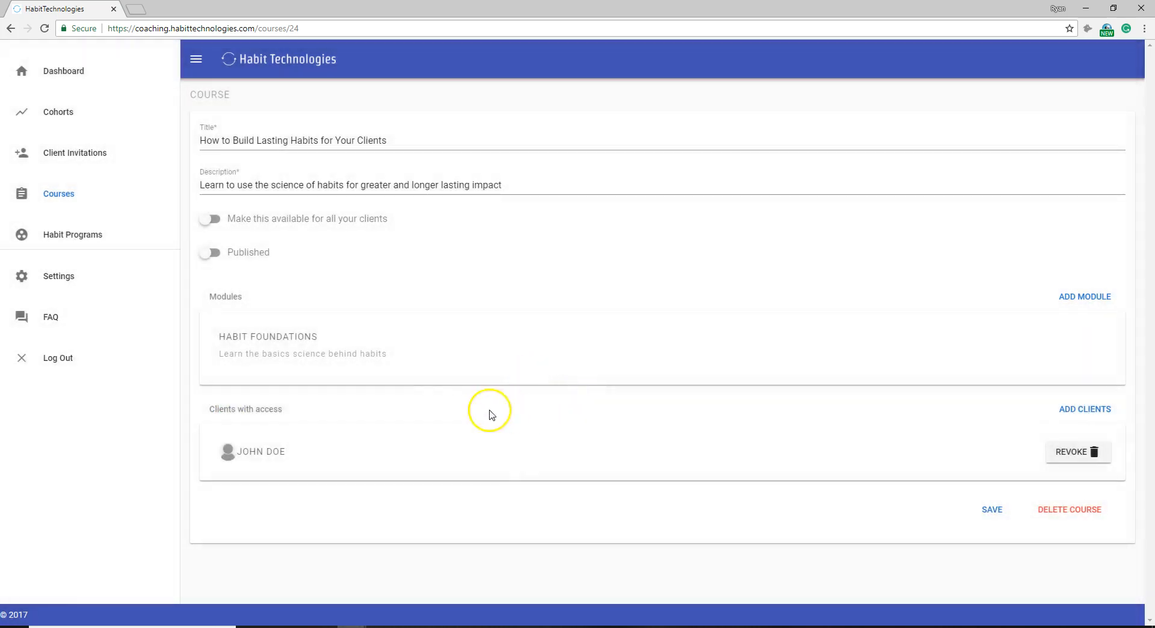
click(990, 512)
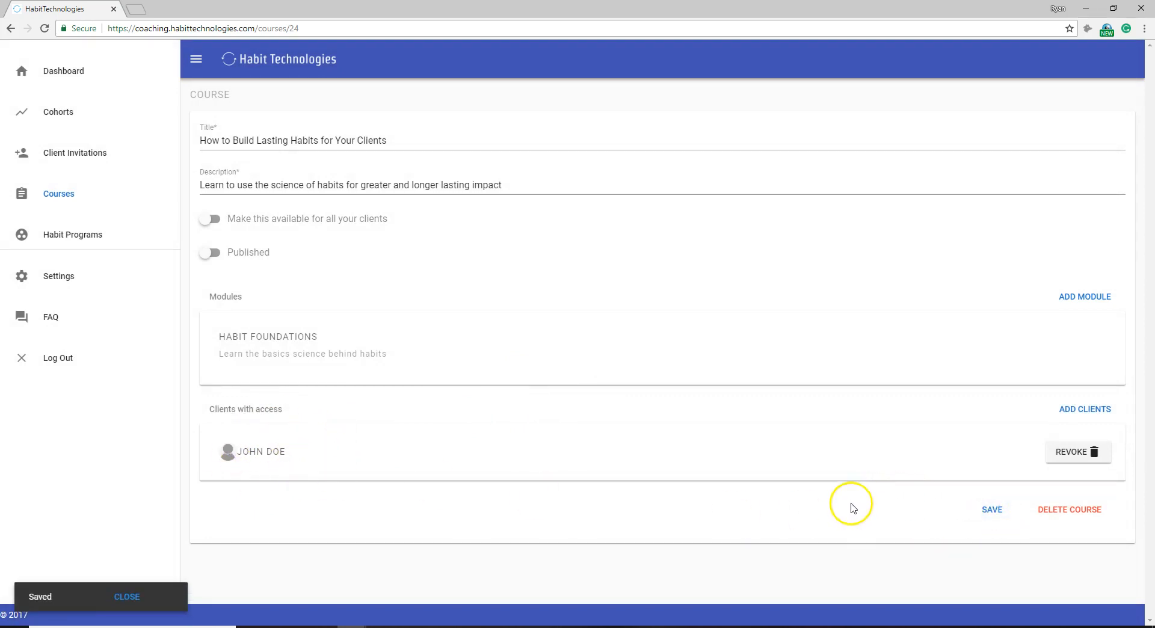
Open the client site app.habittechnologies.com in a new browser tab and continue past its welcome screen
click(139, 10)
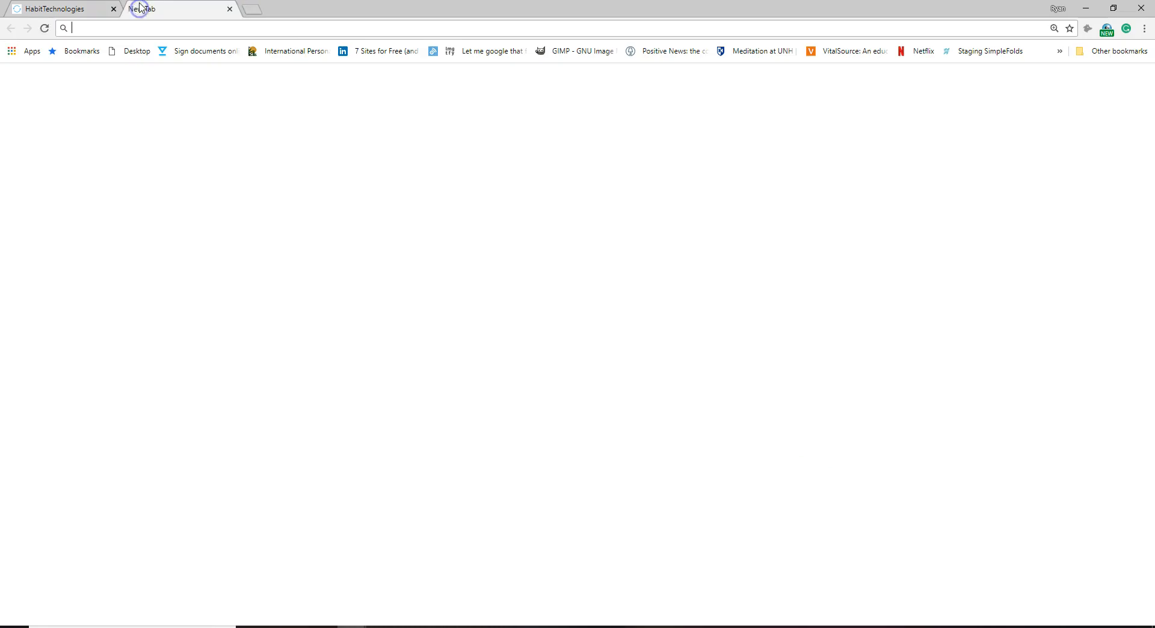
text(app)
key(Return)
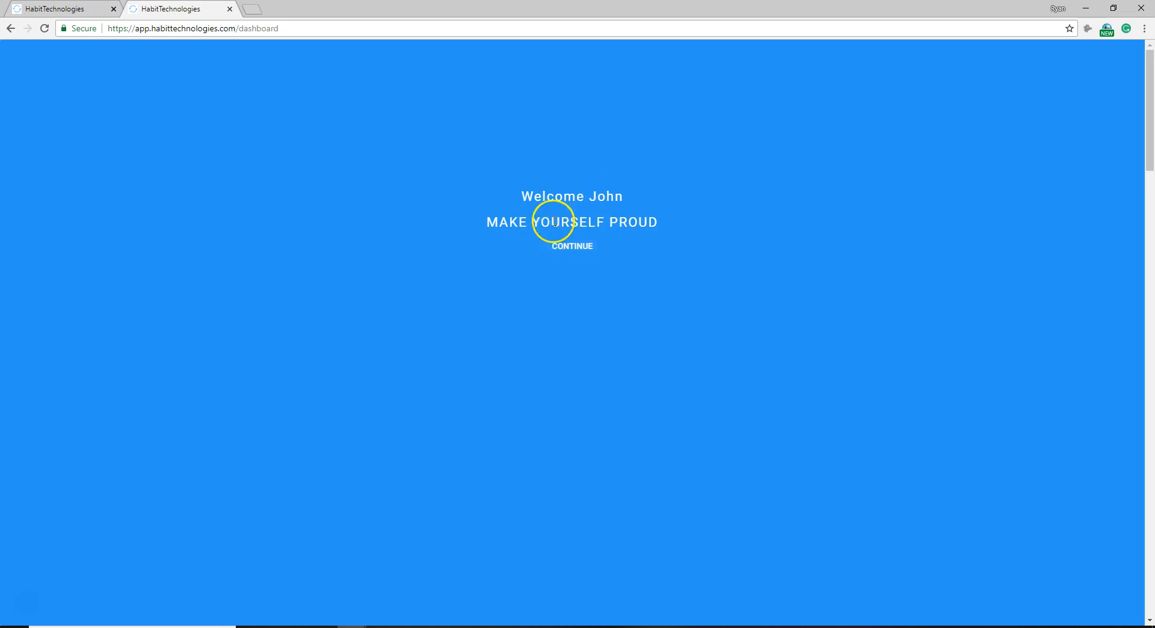
click(572, 246)
Turn on Published for the course in the coaching site and check the course list in the client site
click(54, 11)
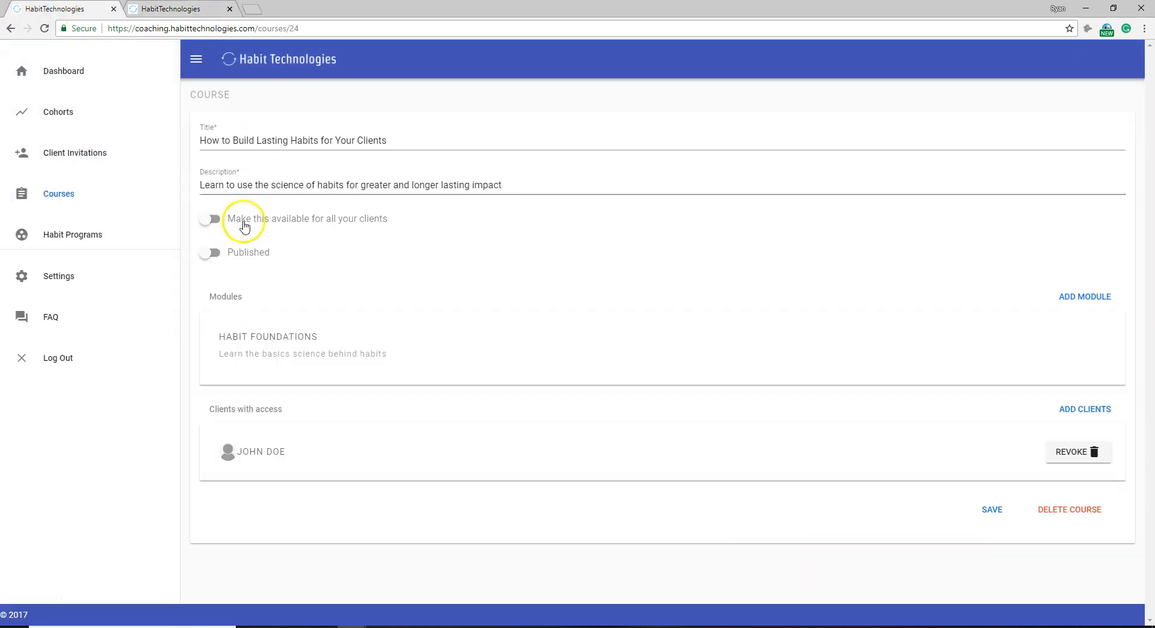
click(231, 252)
click(212, 252)
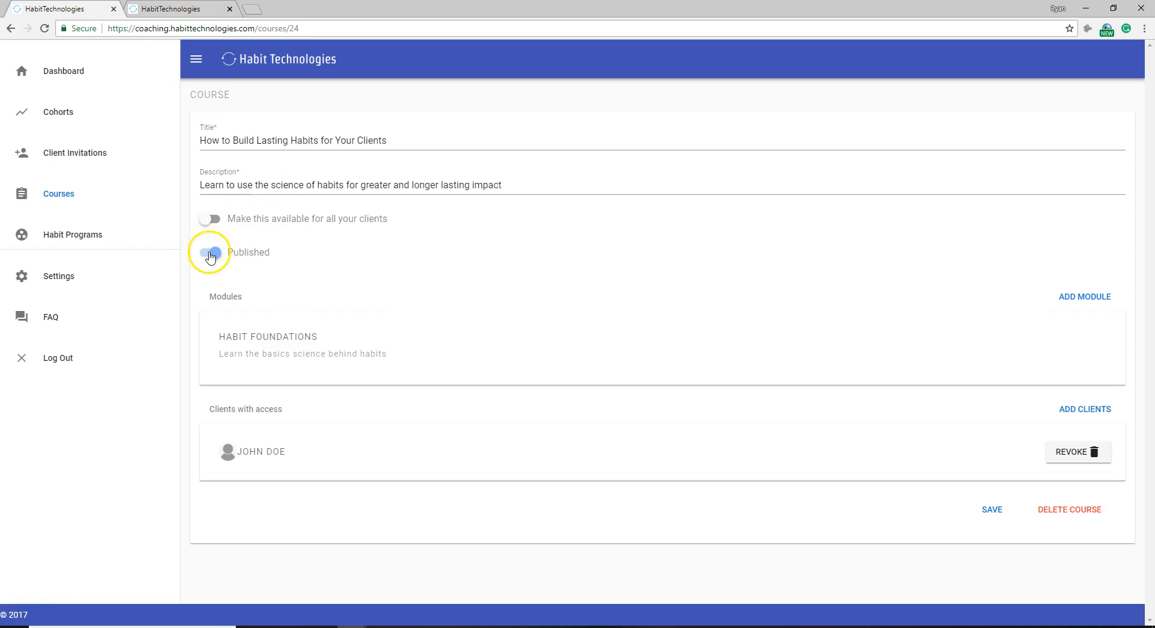
click(193, 10)
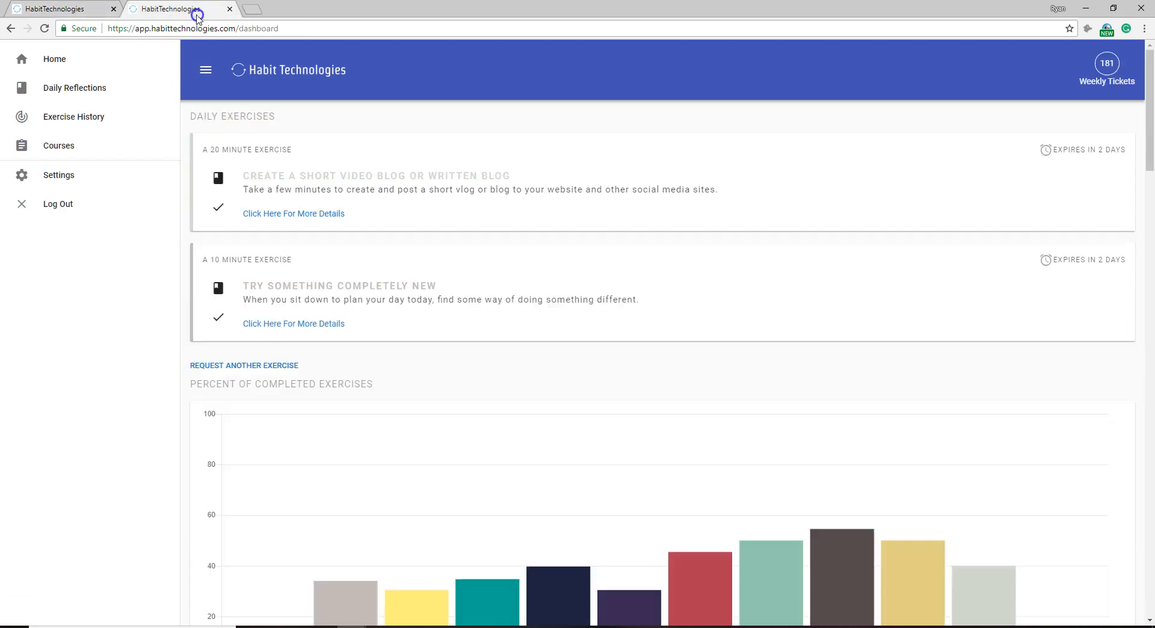
click(74, 146)
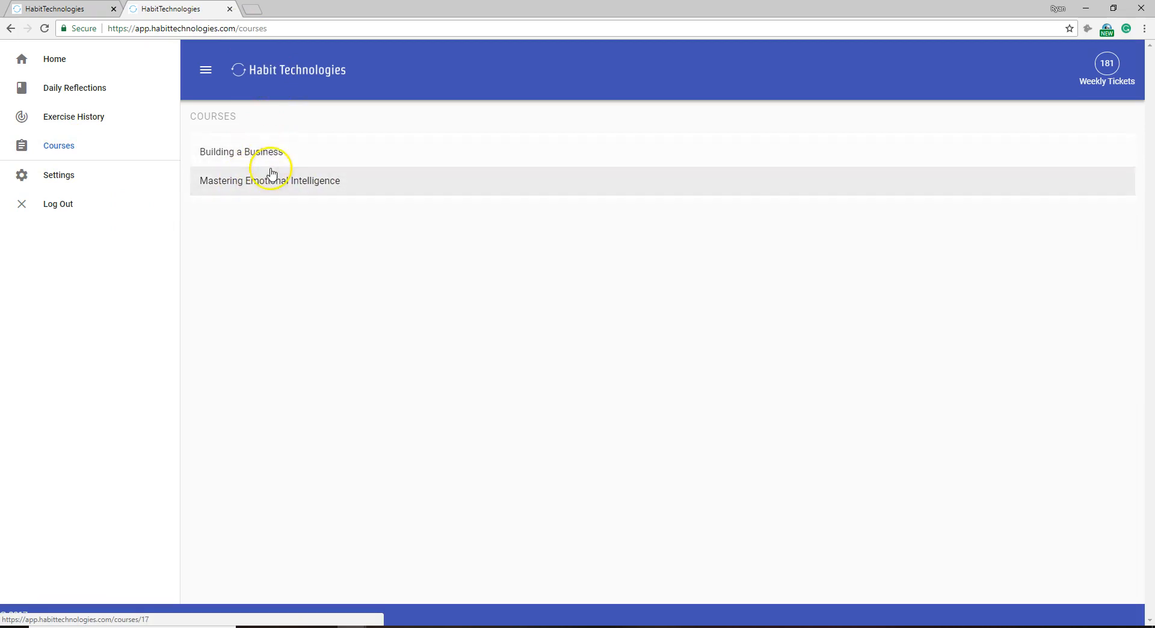
Return to the coaching site and save the course with Published turned on
click(51, 9)
click(211, 253)
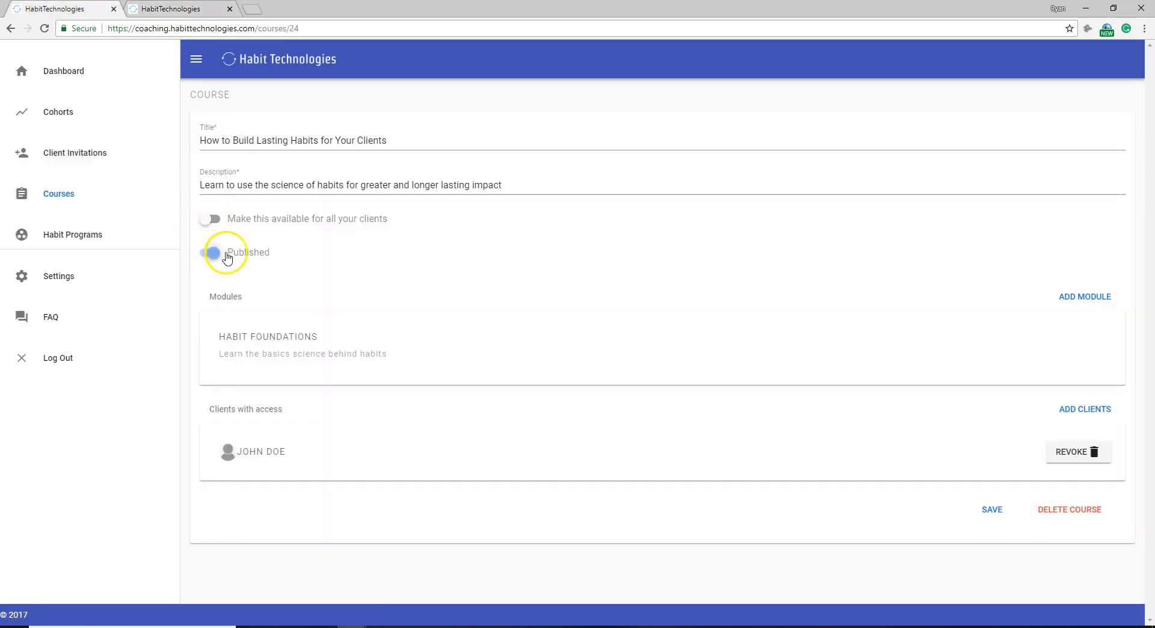
click(989, 508)
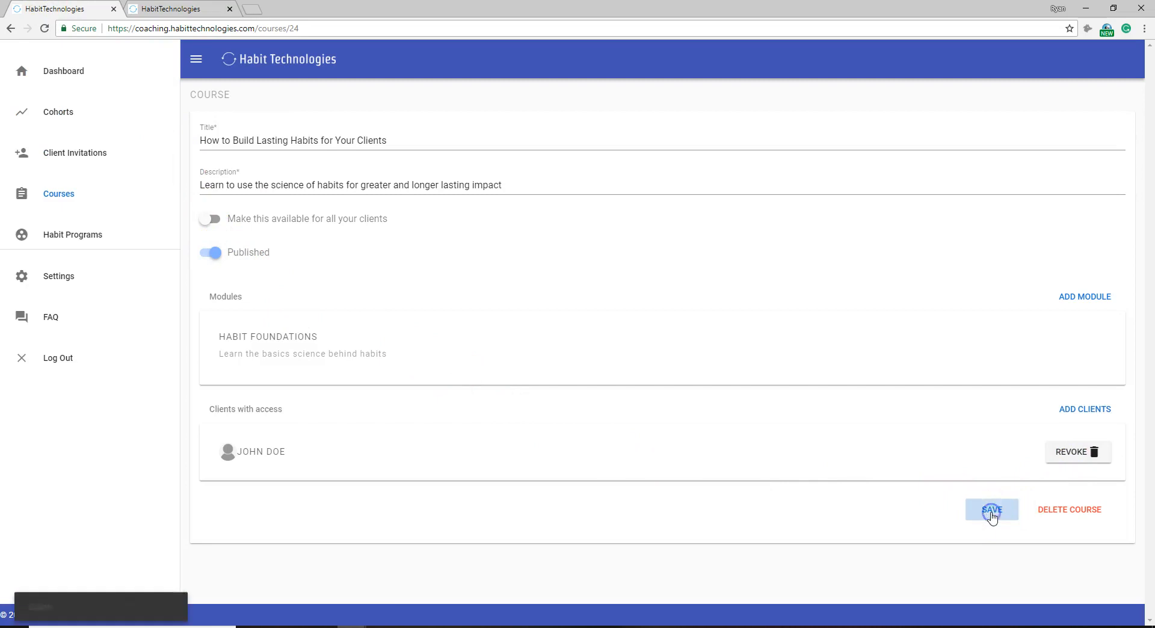
Refresh the client site's course list and review the title, description and module of How to Build Lasting Habits for Your Clients
click(152, 11)
click(46, 29)
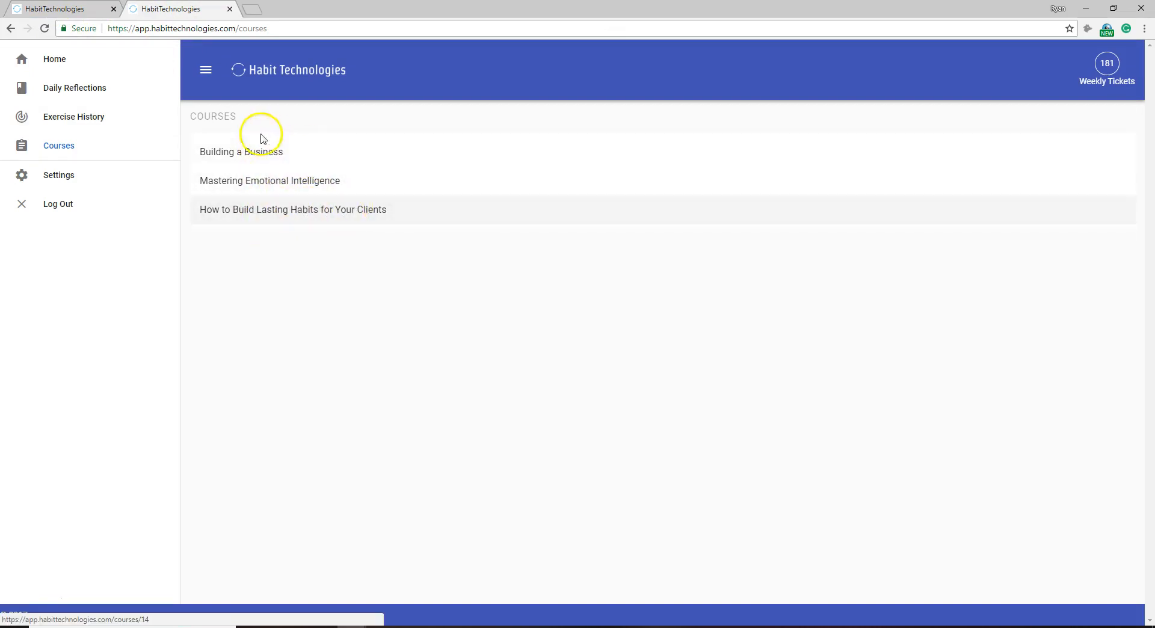
click(300, 211)
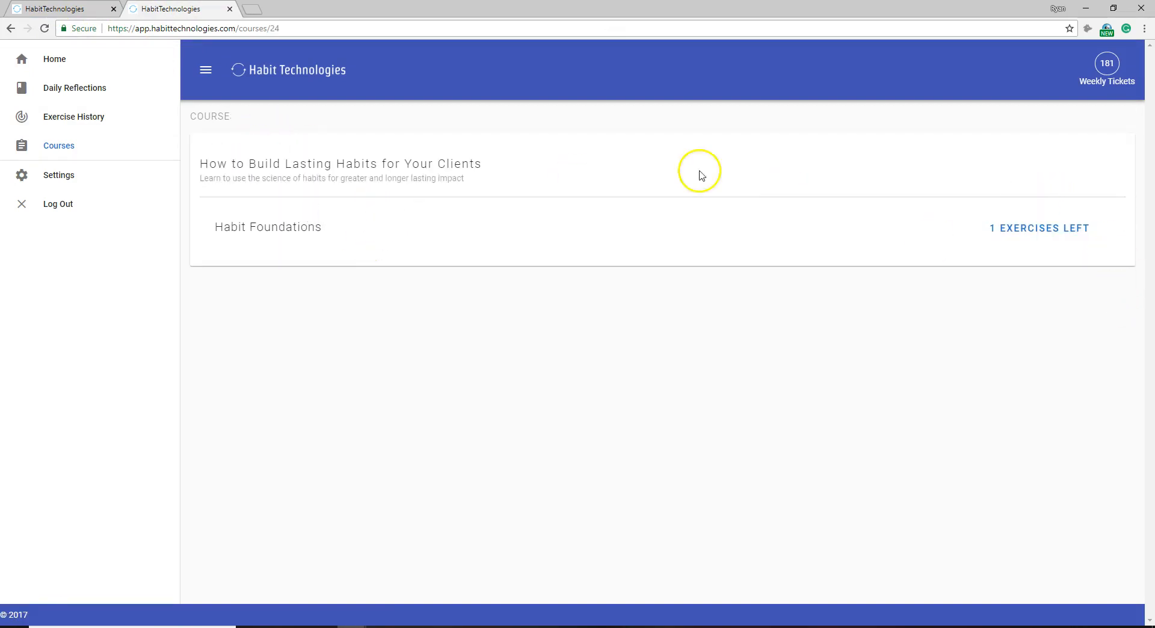
drag(231, 166, 435, 181)
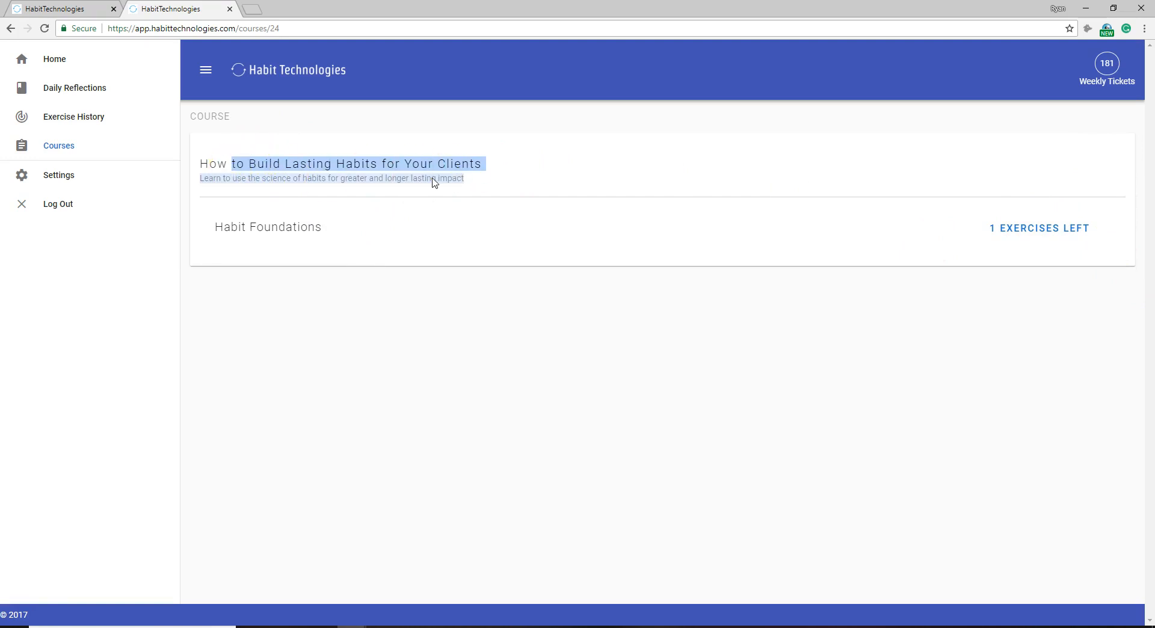
drag(238, 227, 361, 230)
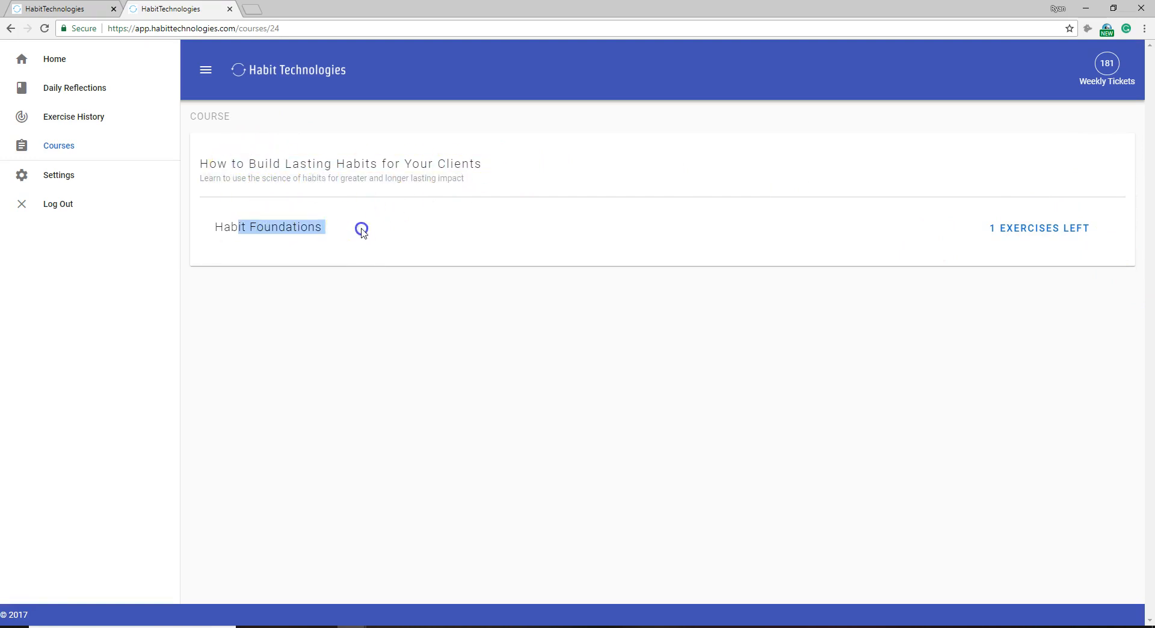
Open the PDF of the Defining Habits lesson in the Habit Foundations module and mark it as complete
click(1035, 228)
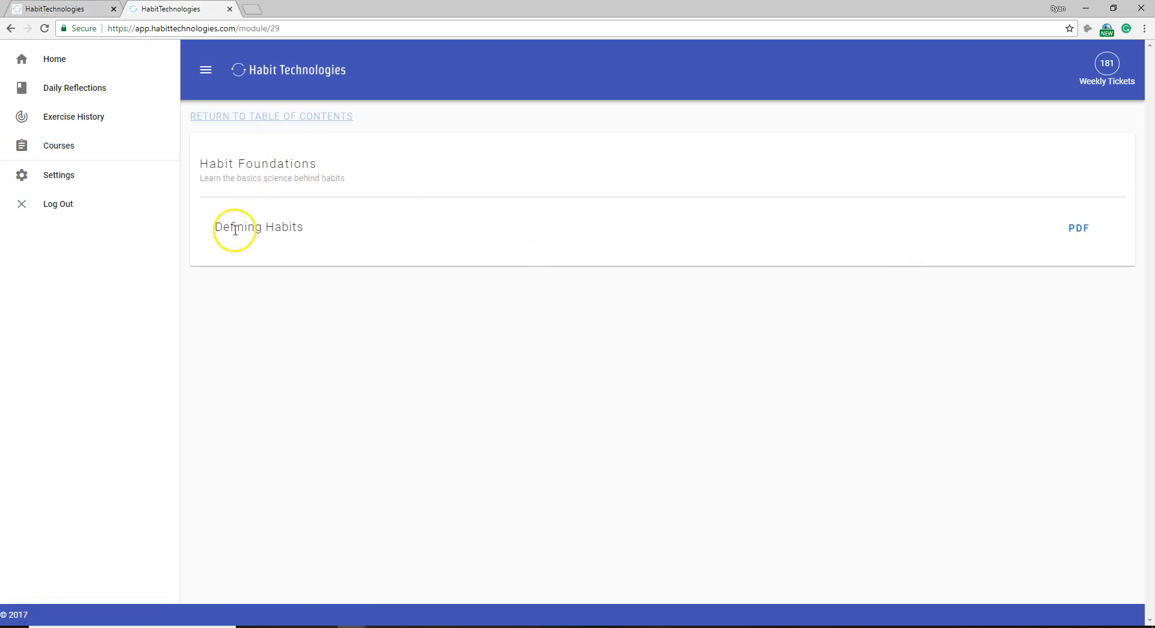
click(1075, 227)
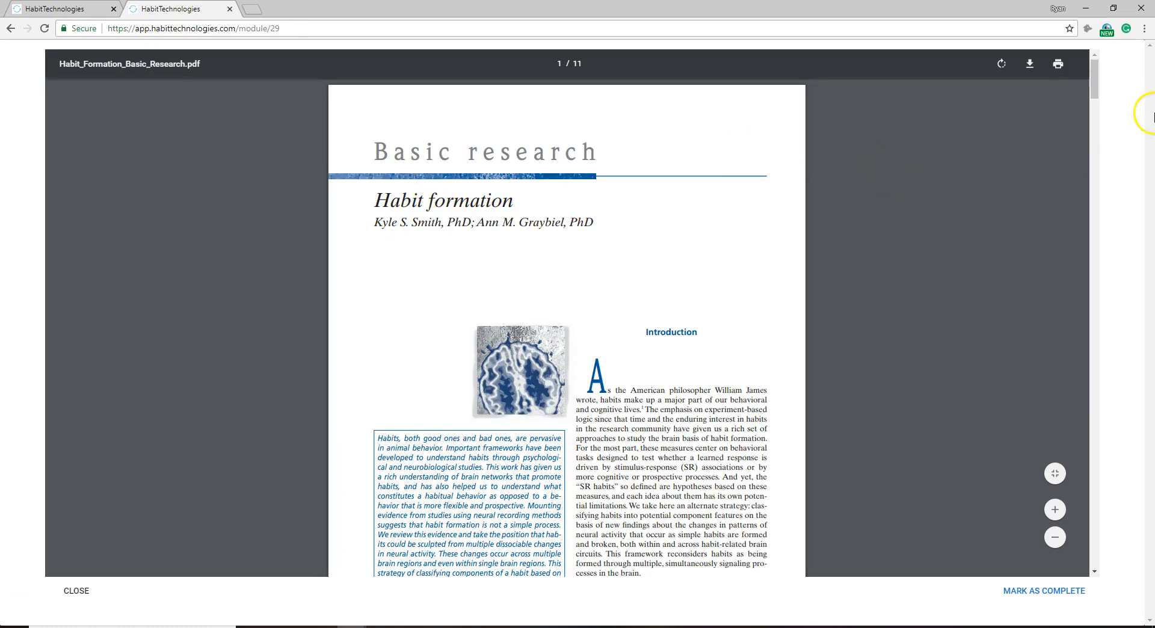
mouse_move(1103, 77)
mouse_down()
mouse_move(1103, 193)
mouse_move(1096, 77)
mouse_up()
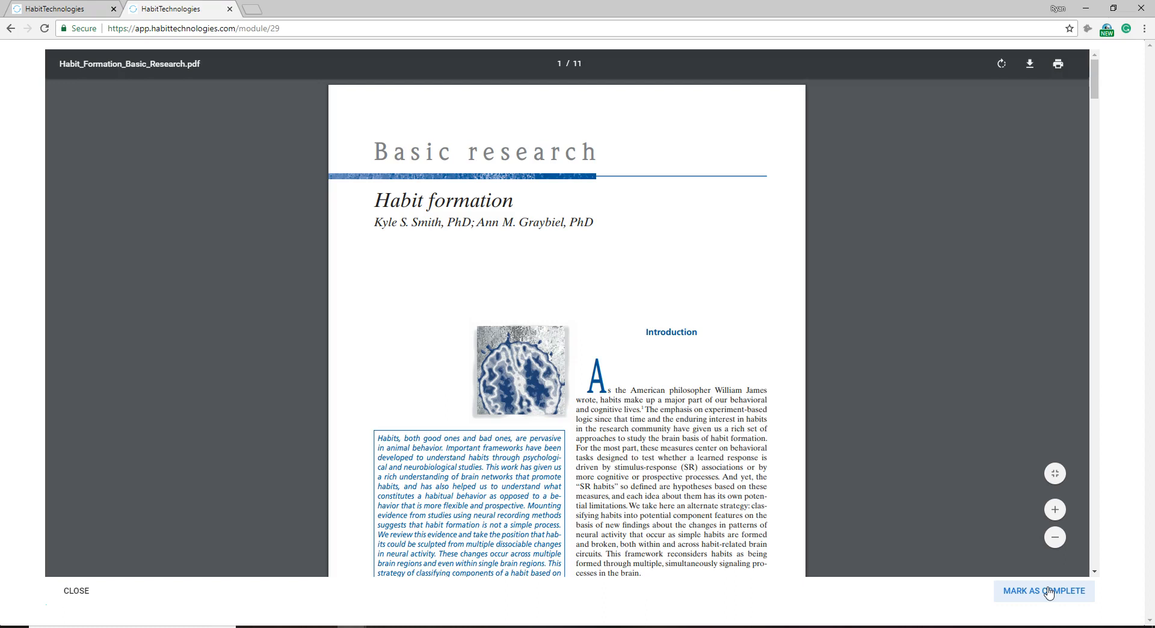
click(1048, 591)
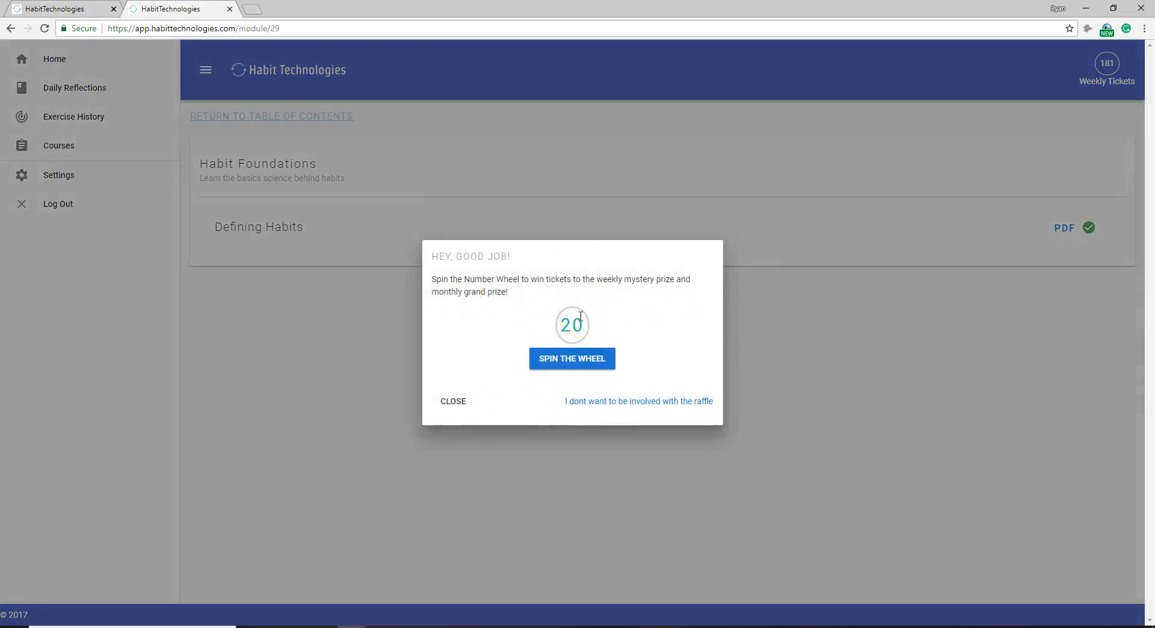
Spin the Number Wheel for raffle tickets and close the reward dialog
click(576, 358)
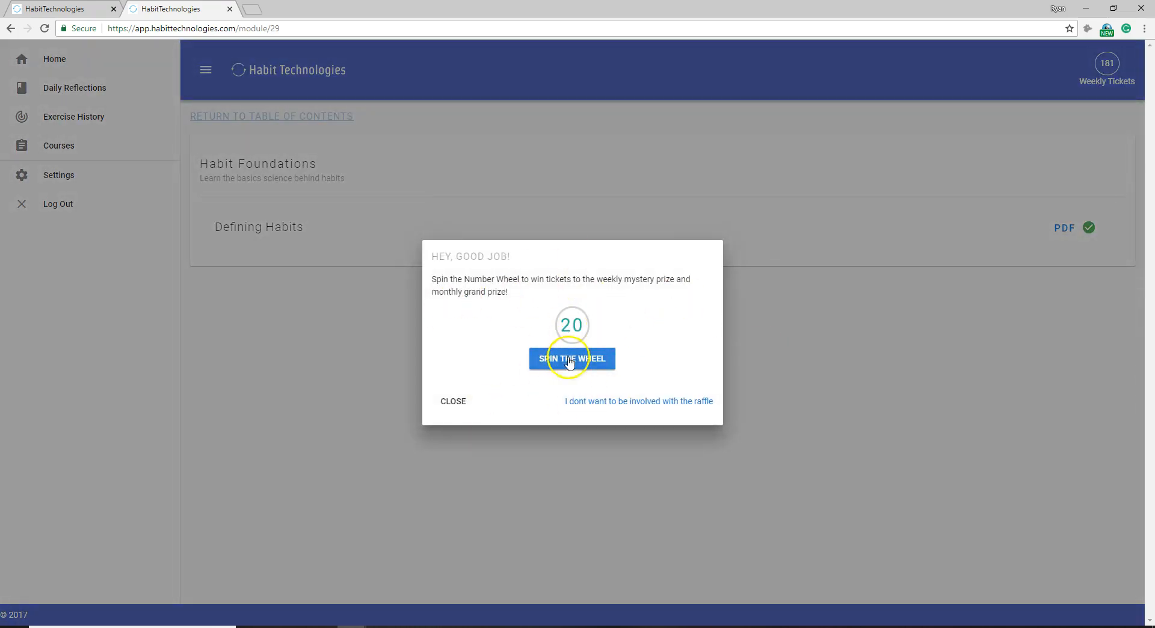
drag(571, 363, 587, 337)
click(574, 362)
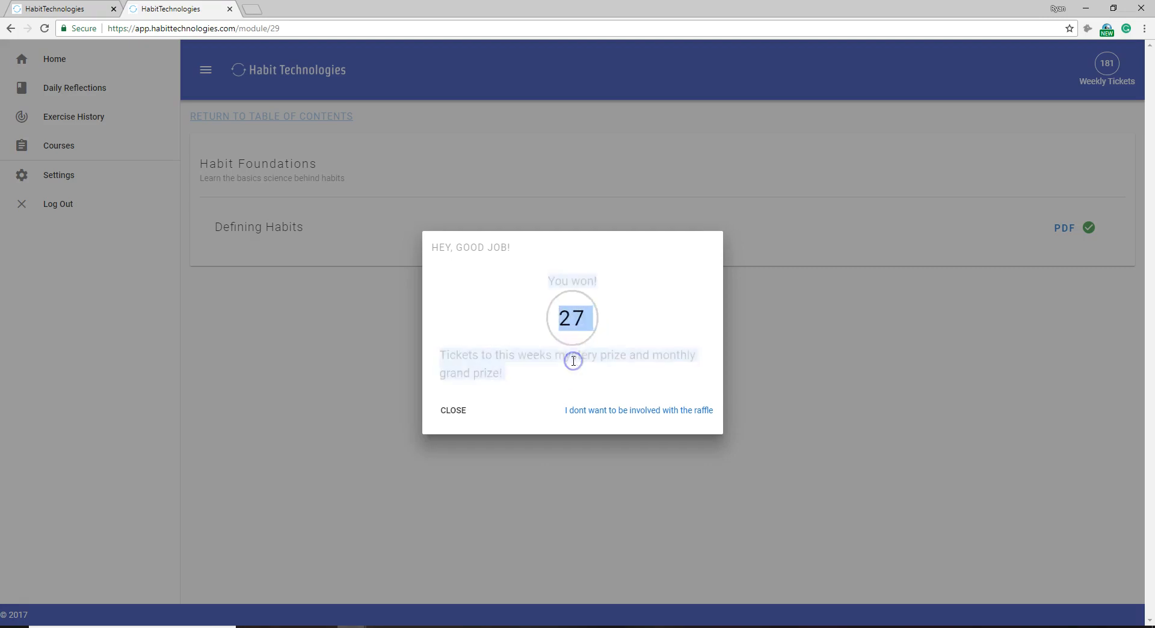
click(625, 312)
click(455, 412)
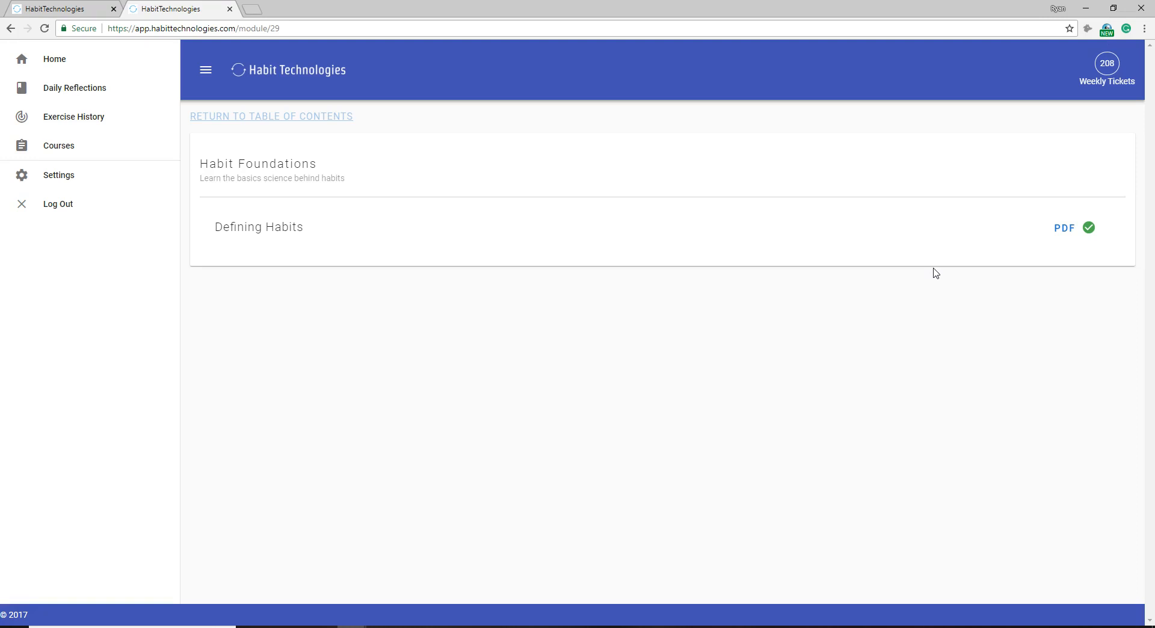
Switch back to the coaching site, view the blank new-module form and reopen the How to Build Lasting Habits for Your Clients course
click(53, 9)
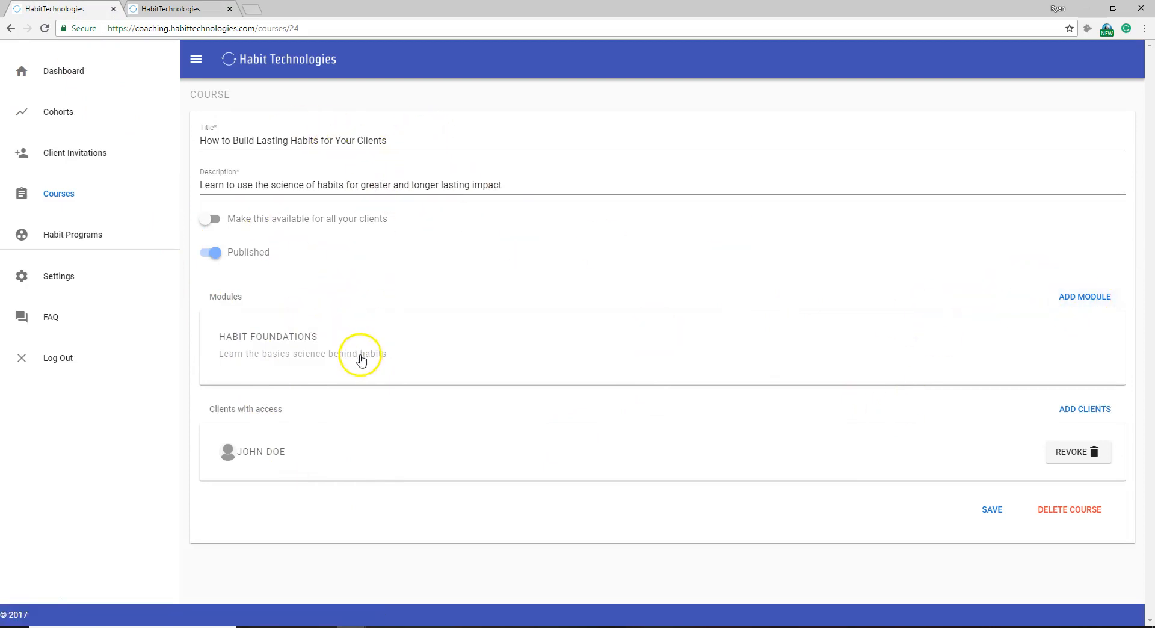
click(1057, 301)
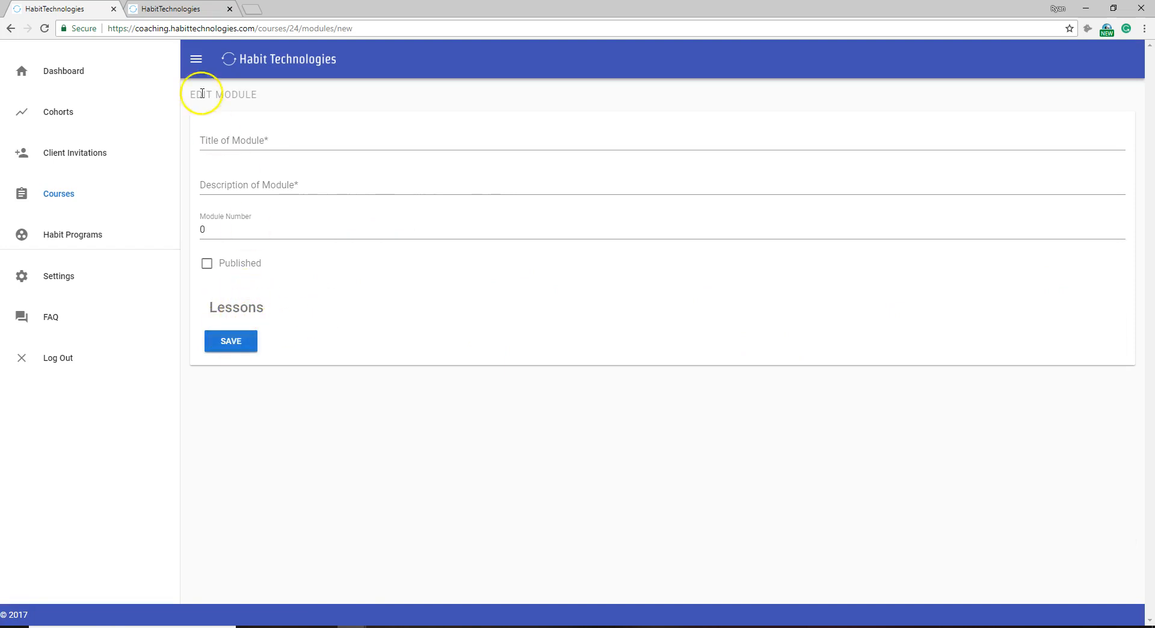
click(86, 196)
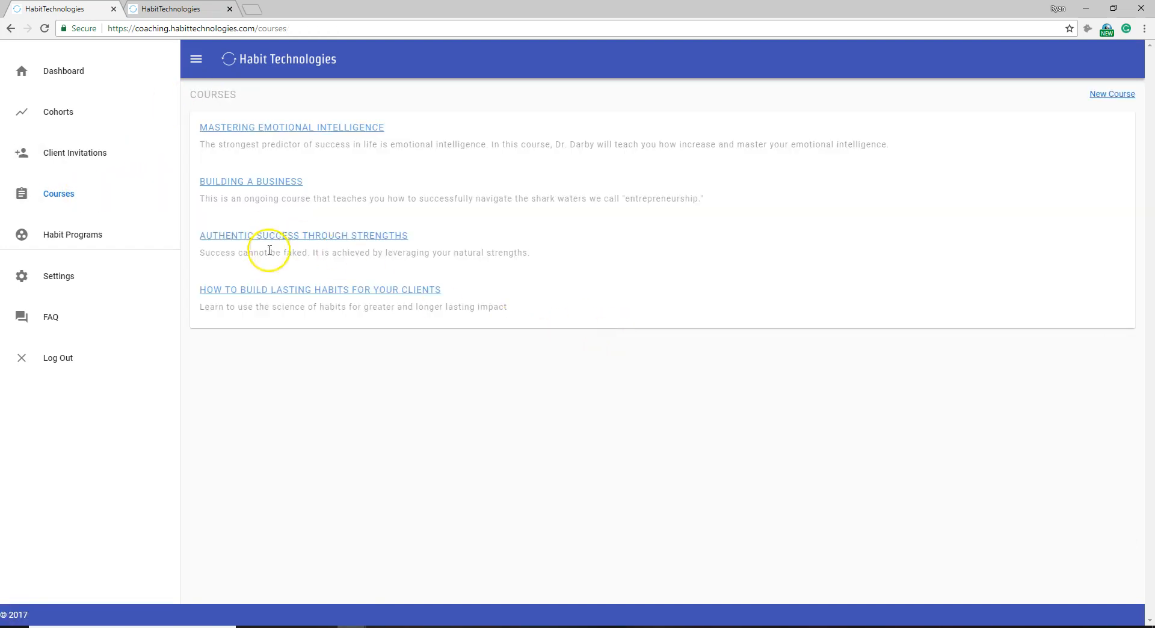
click(274, 290)
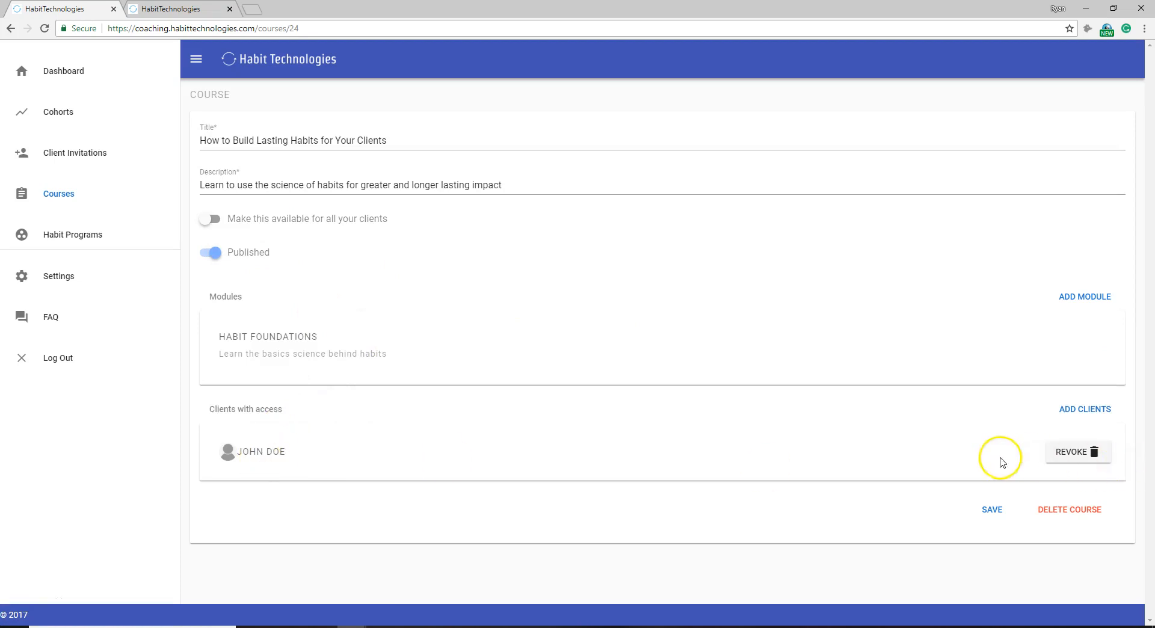